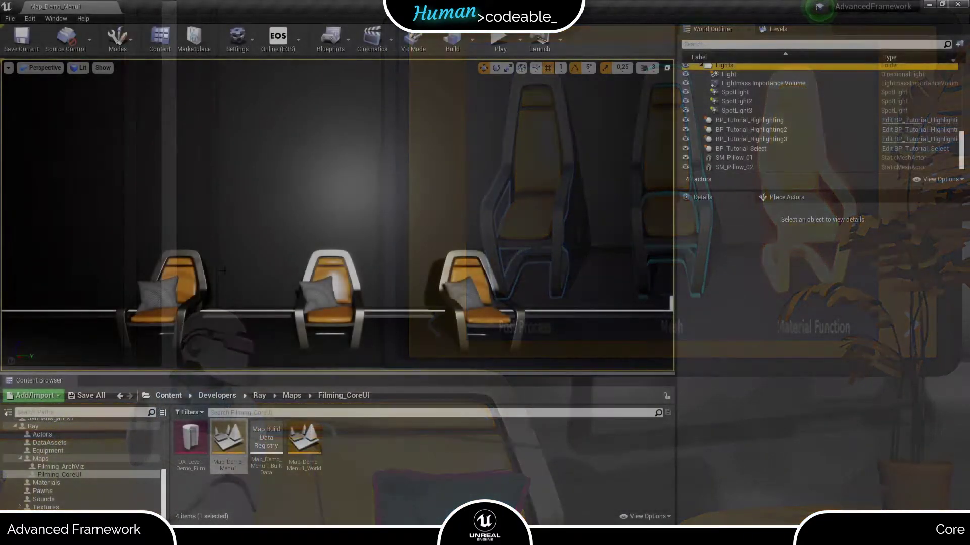
# Add a Comp Highlight component to the BP_Tutorial_Highlighting chair, found by searching 'high'.
pyautogui.click(173, 309)
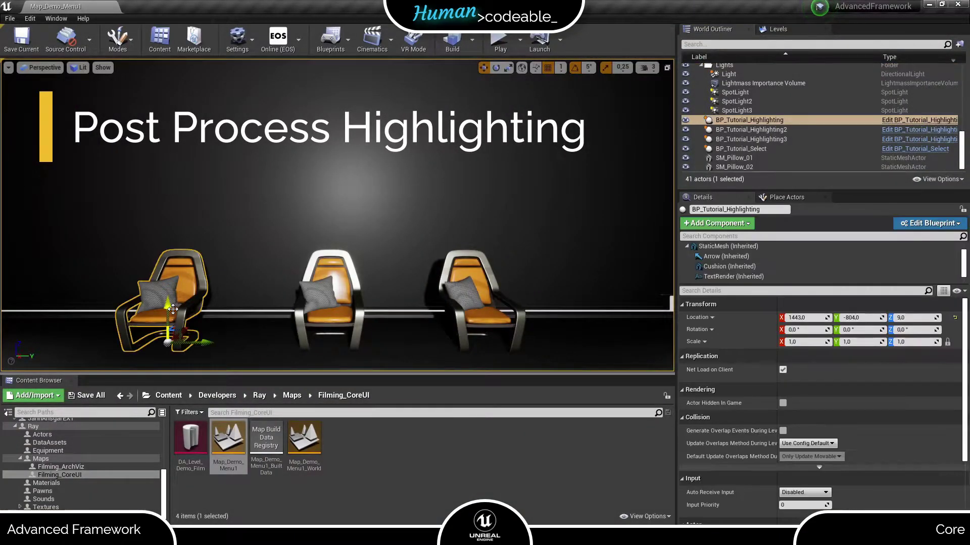
pyautogui.click(701, 224)
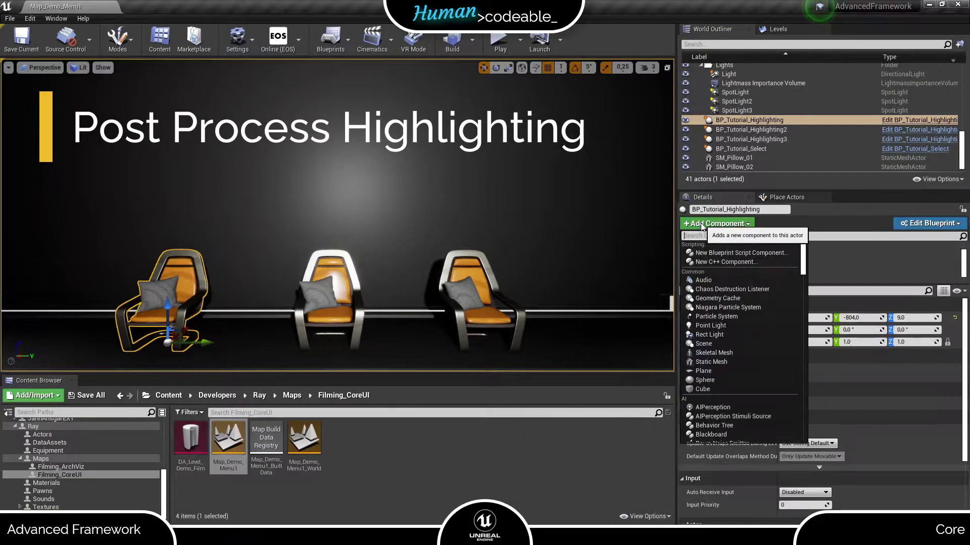
pyautogui.write('high')
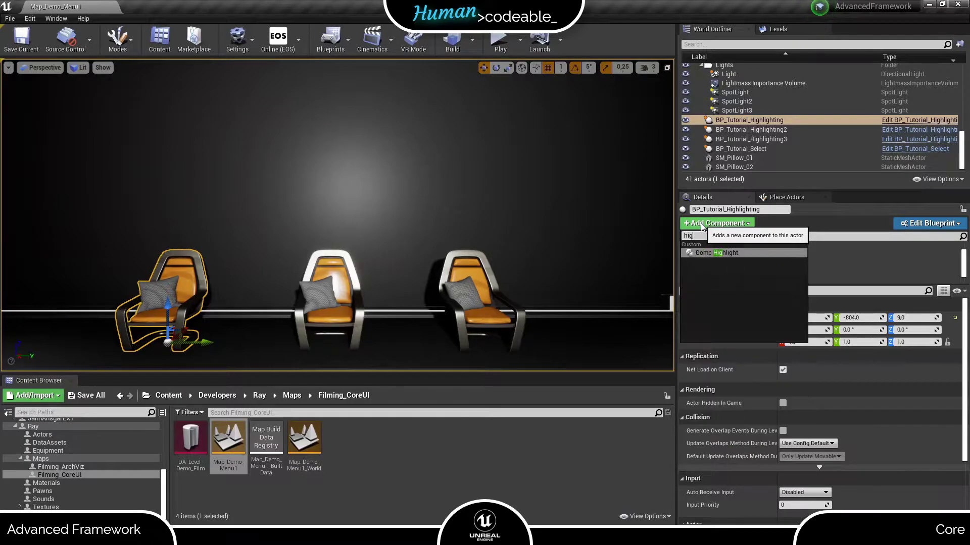
pyautogui.click(708, 252)
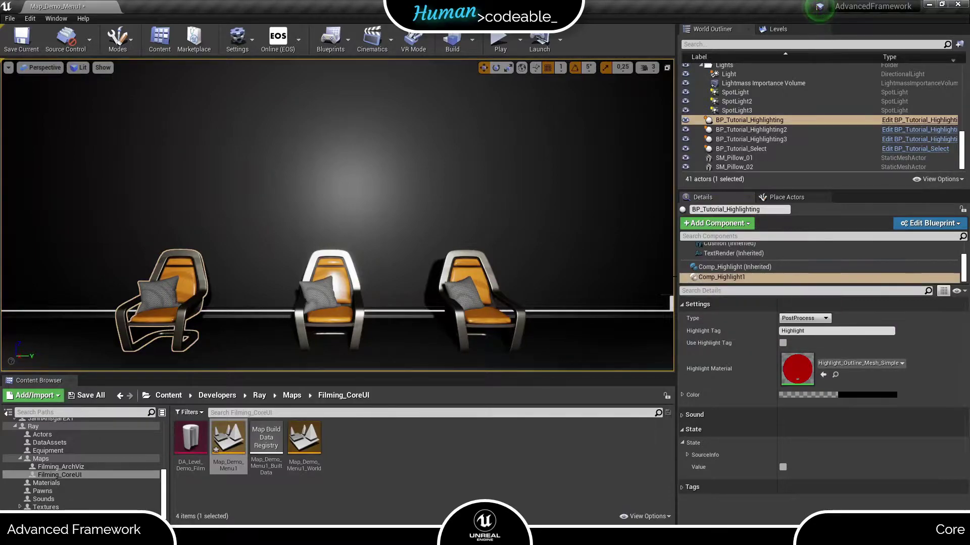
# Delete the duplicate Comp_Highlight1 component from the chair.
pyautogui.click(688, 281)
pyautogui.press('Delete')
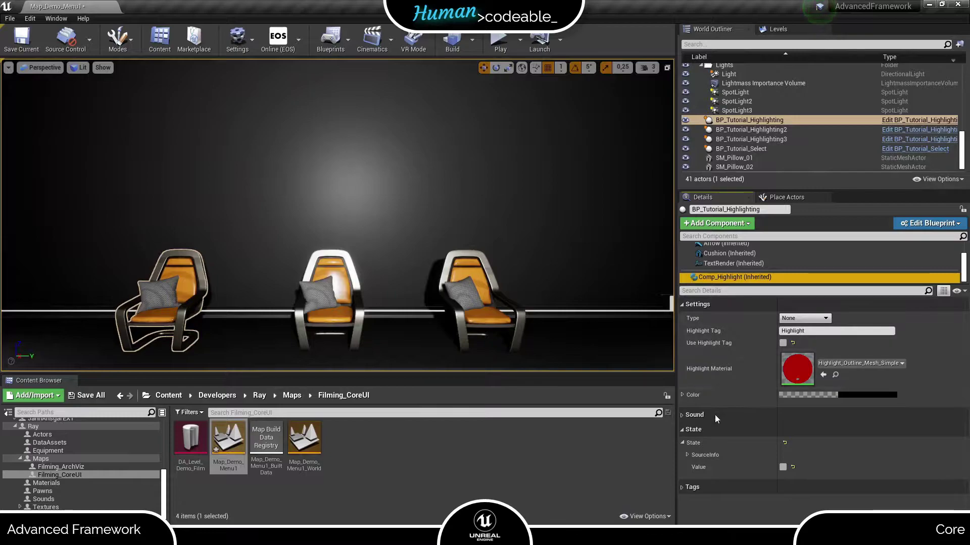
pyautogui.click(687, 455)
pyautogui.click(687, 455)
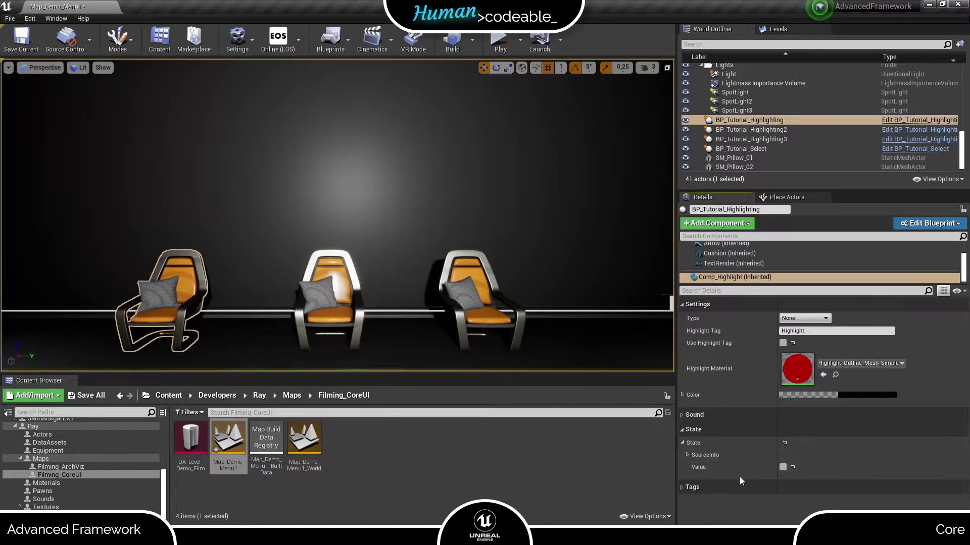
# Turn on State Value, set Type to PostProcess, and choose a pink highlight colour.
pyautogui.click(784, 467)
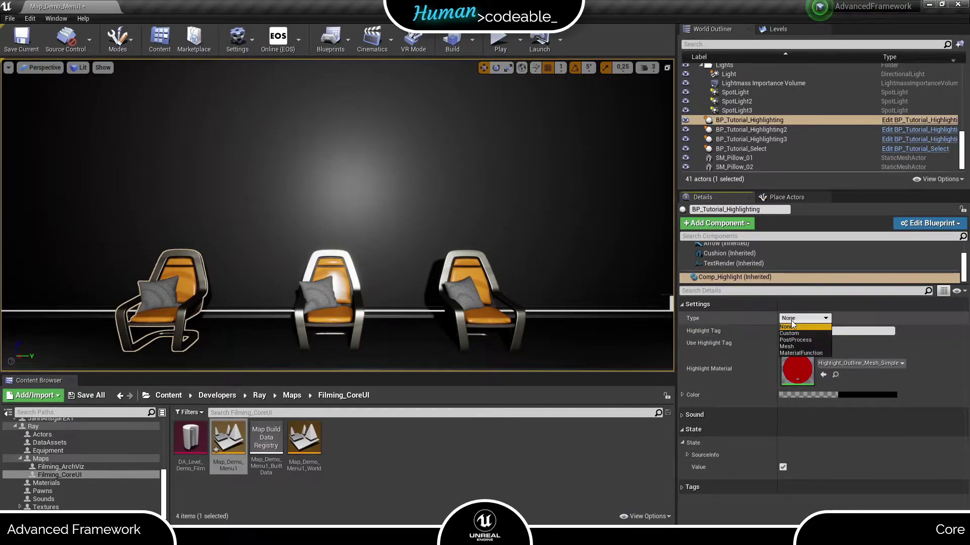
pyautogui.click(785, 337)
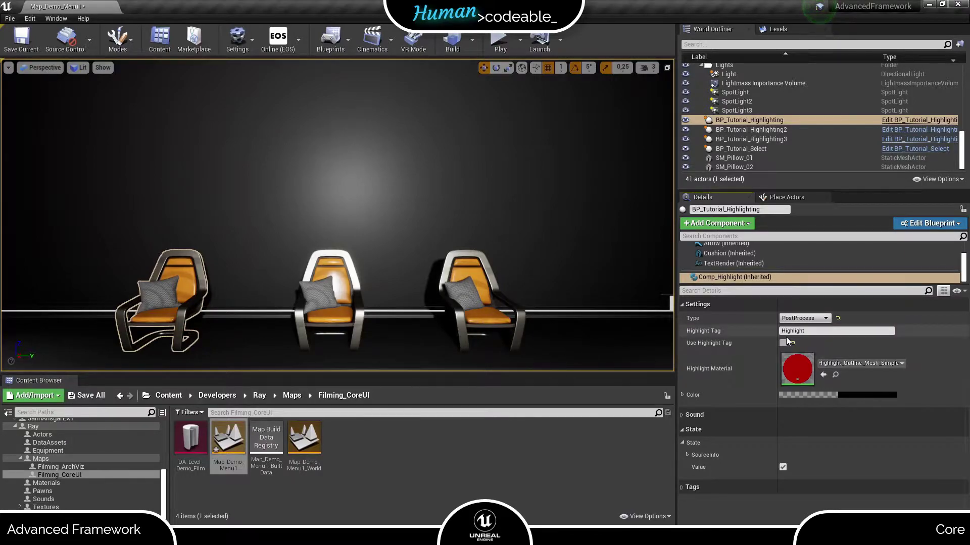
pyautogui.click(796, 397)
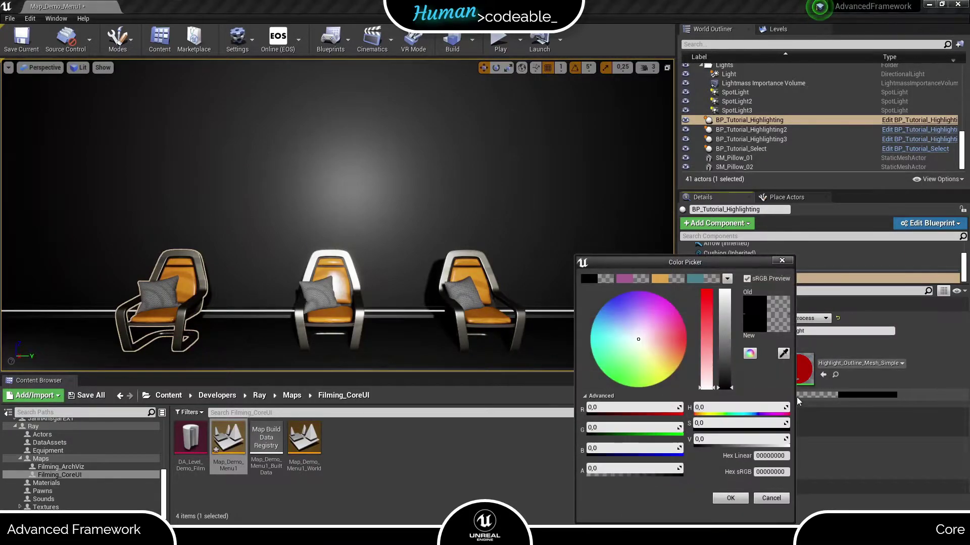
pyautogui.click(664, 316)
pyautogui.moveTo(696, 439); pyautogui.dragTo(700, 441)
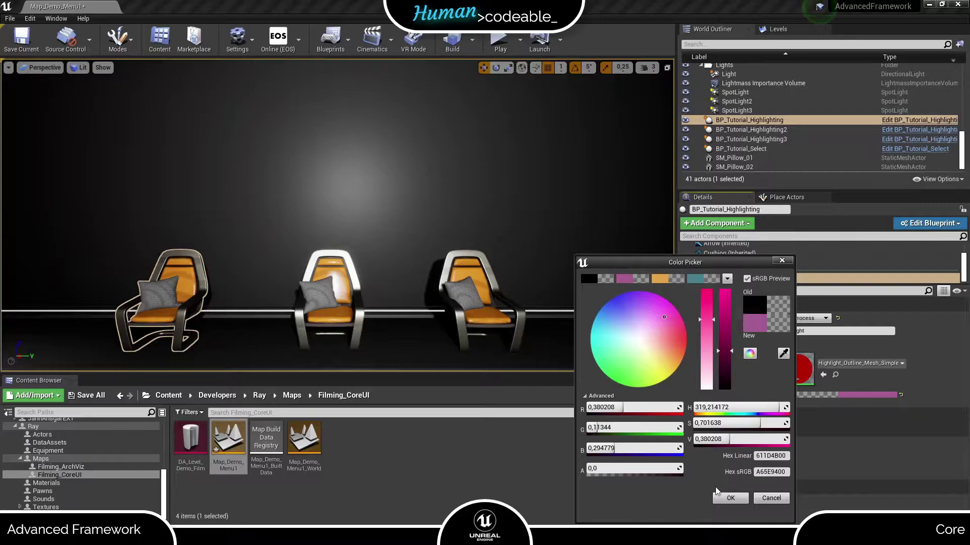
pyautogui.click(730, 498)
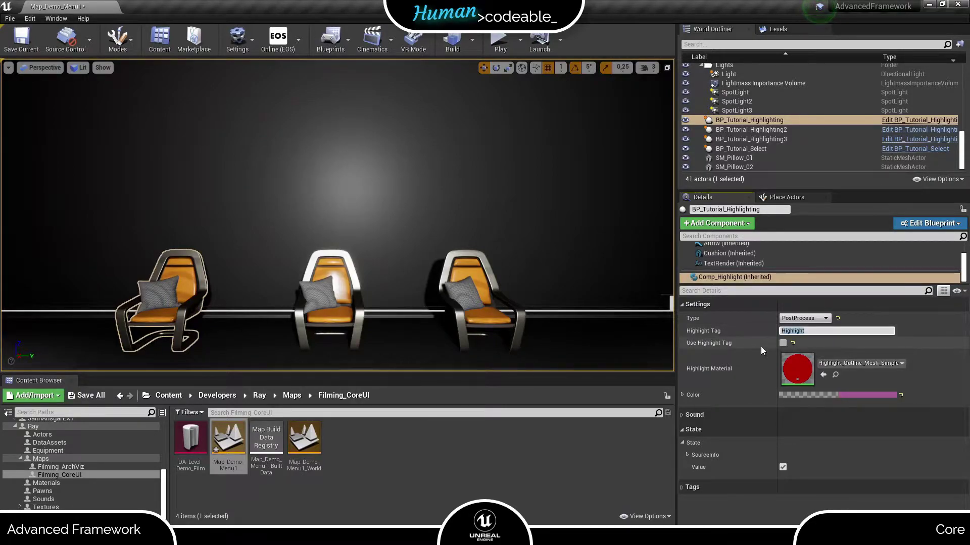
# Enable Use Highlight Tag and select the chair's StaticMesh component.
pyautogui.click(782, 343)
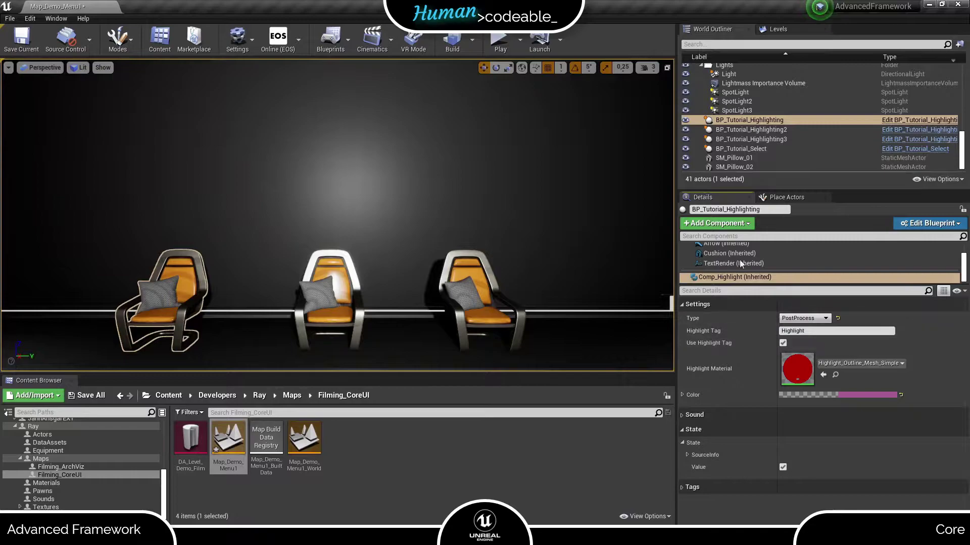
pyautogui.scroll(2, 716, 257)
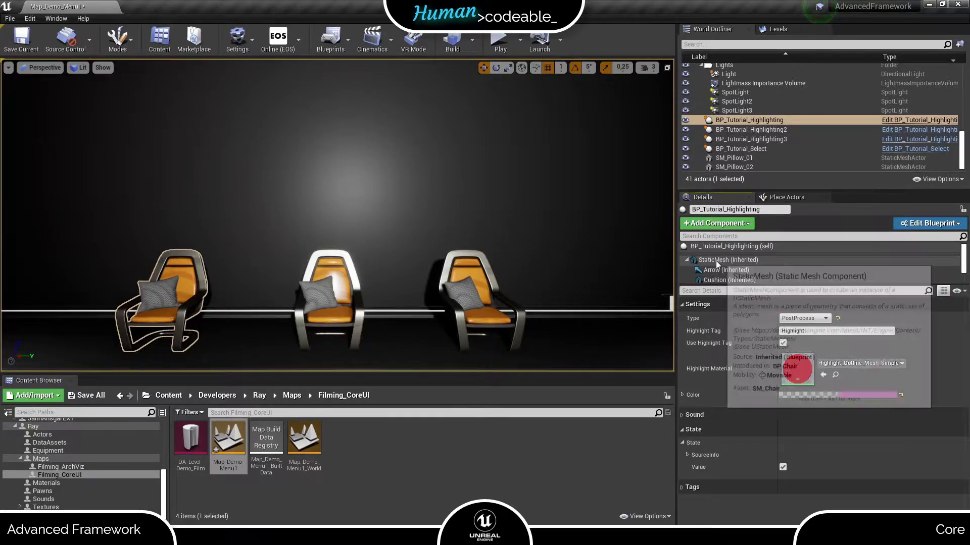
pyautogui.click(716, 261)
pyautogui.scroll(-6, 805, 424)
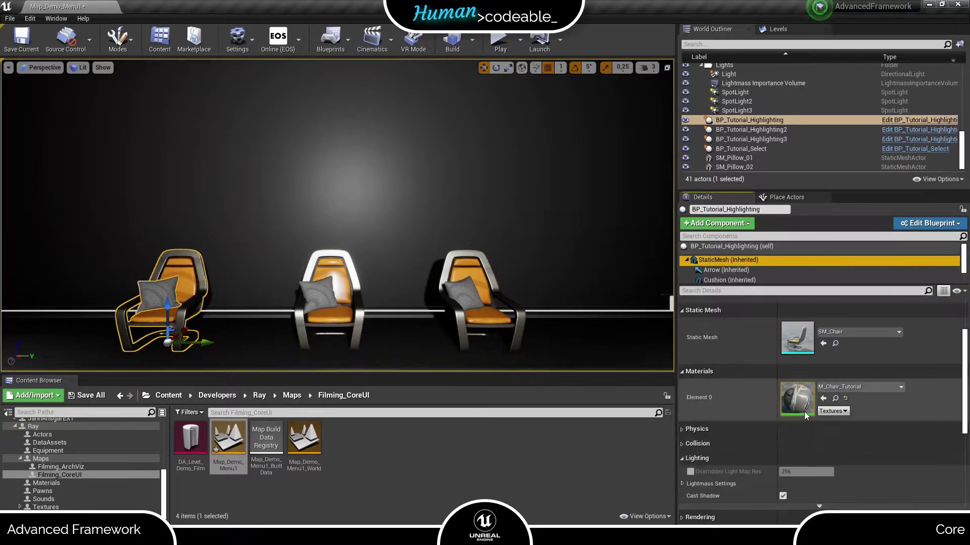
# Preview in play mode and give the StaticMesh the component tag 'Highlight'.
pyautogui.hotkey('alt', 'p')
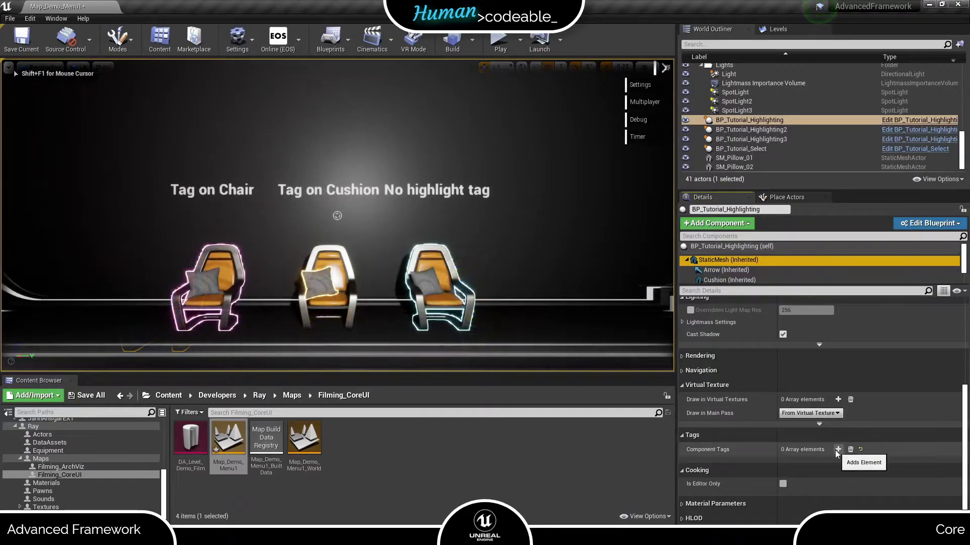
pyautogui.click(838, 449)
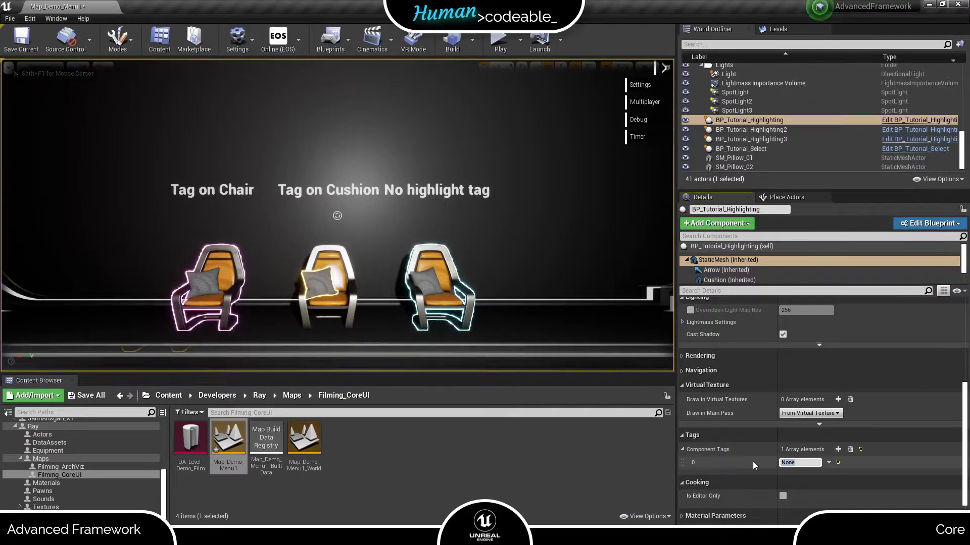
pyautogui.write('Highlight')
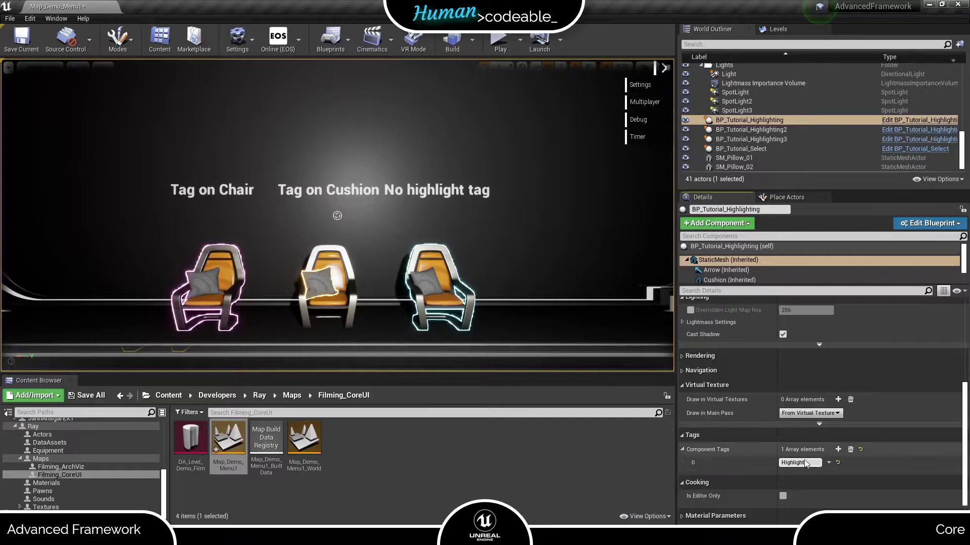
pyautogui.press('Return')
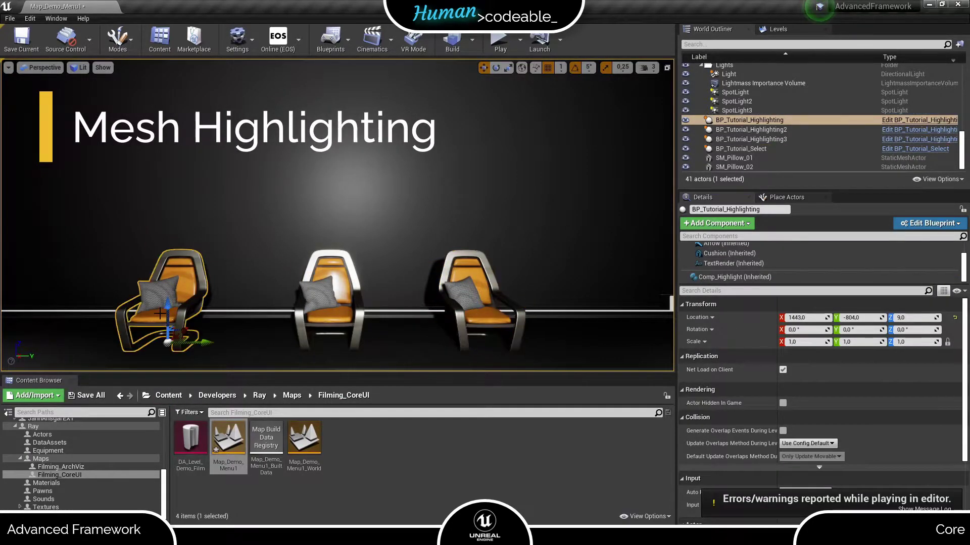
# Set the first and second chairs' highlight Type to Mesh.
pyautogui.click(700, 277)
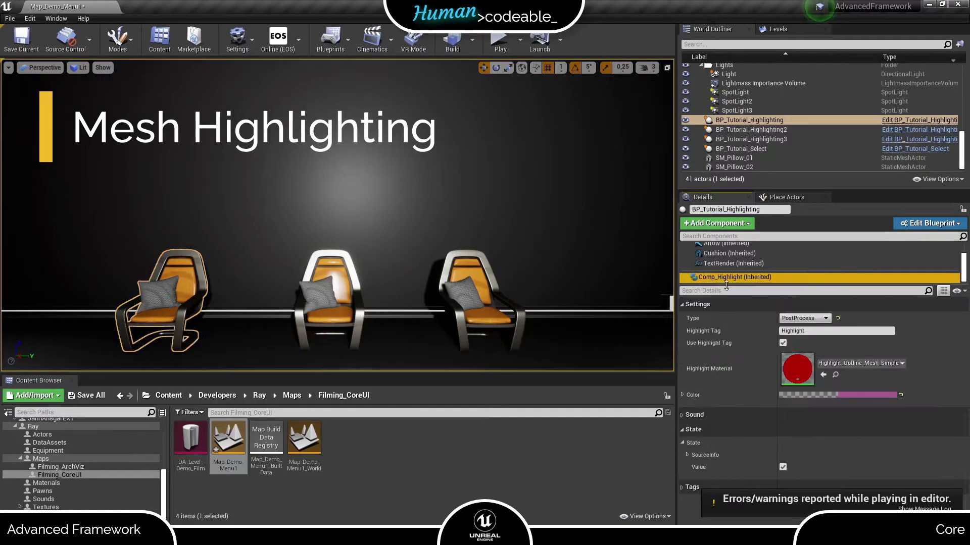
pyautogui.click(804, 318)
pyautogui.click(801, 346)
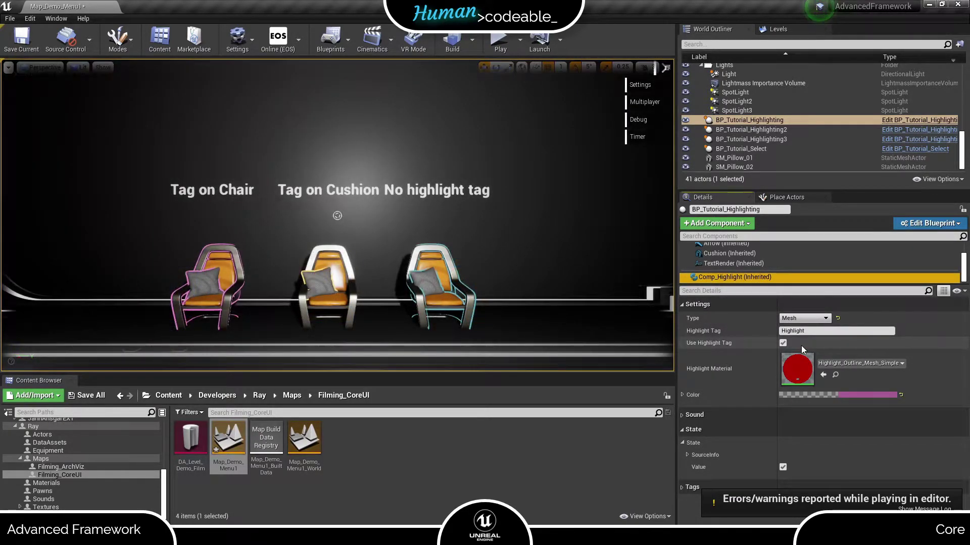
pyautogui.click(751, 129)
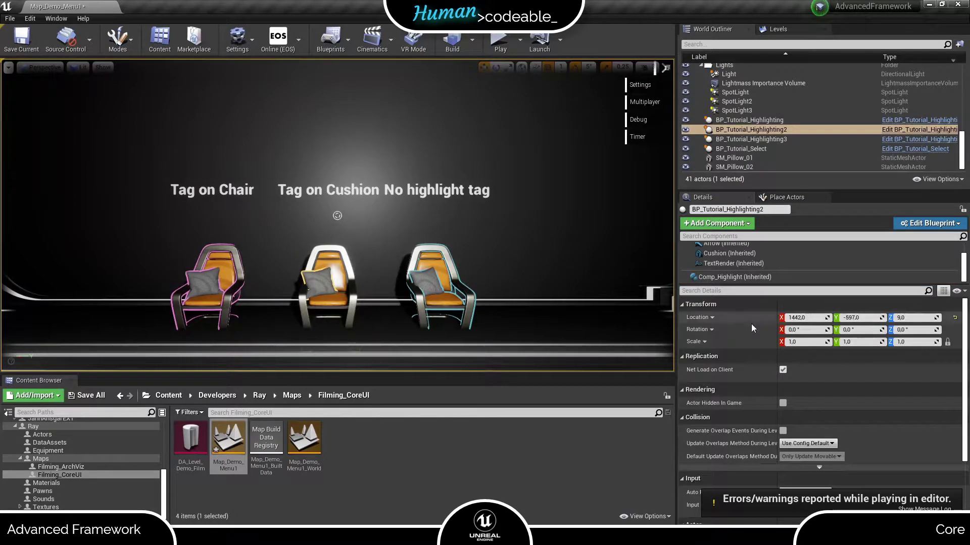
pyautogui.click(748, 278)
pyautogui.click(798, 319)
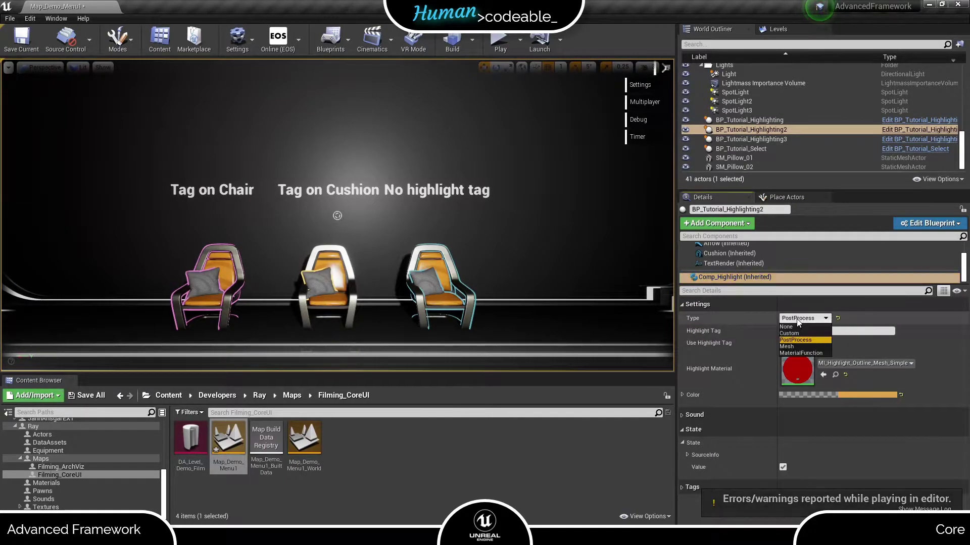
pyautogui.click(787, 346)
# Select the third chair's Comp_Highlight and browse to its Highlight Material asset.
pyautogui.click(751, 138)
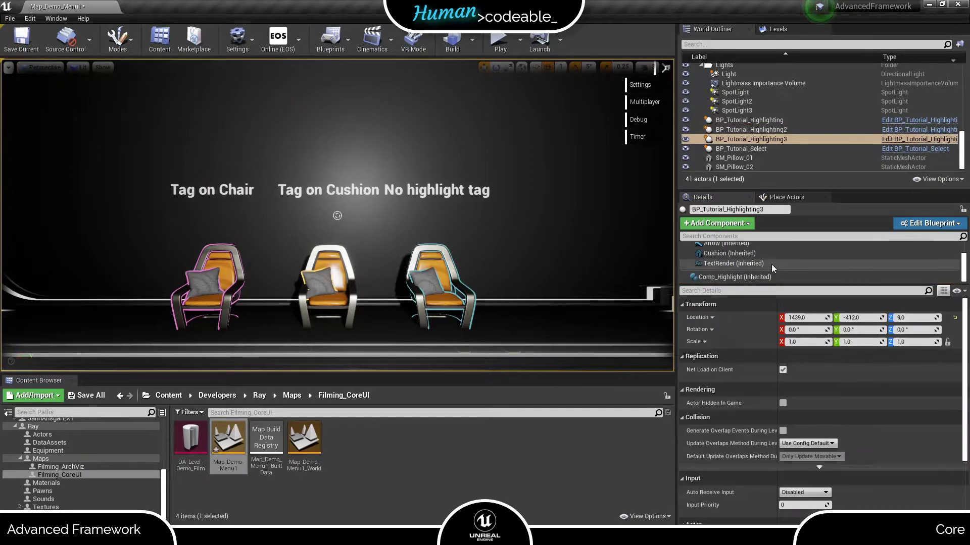
pyautogui.click(749, 280)
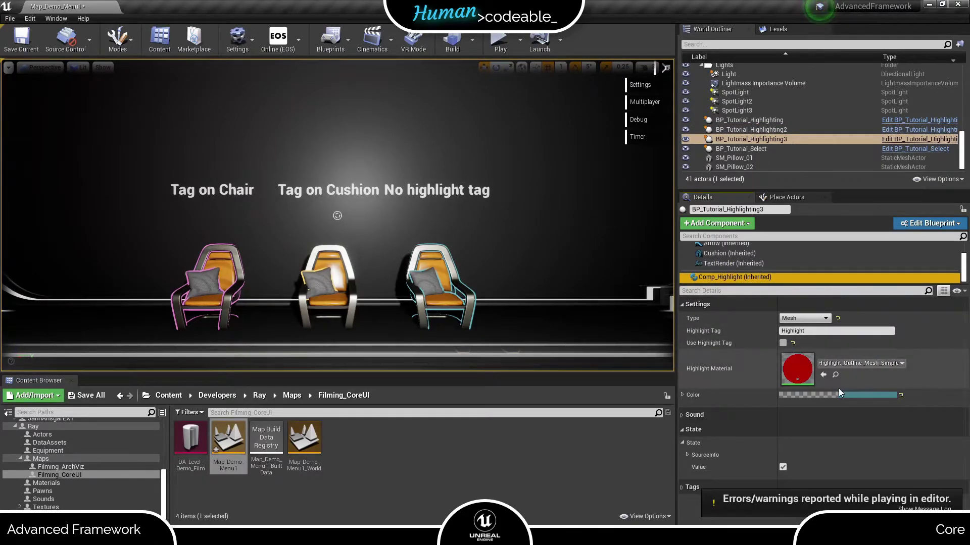
pyautogui.click(835, 375)
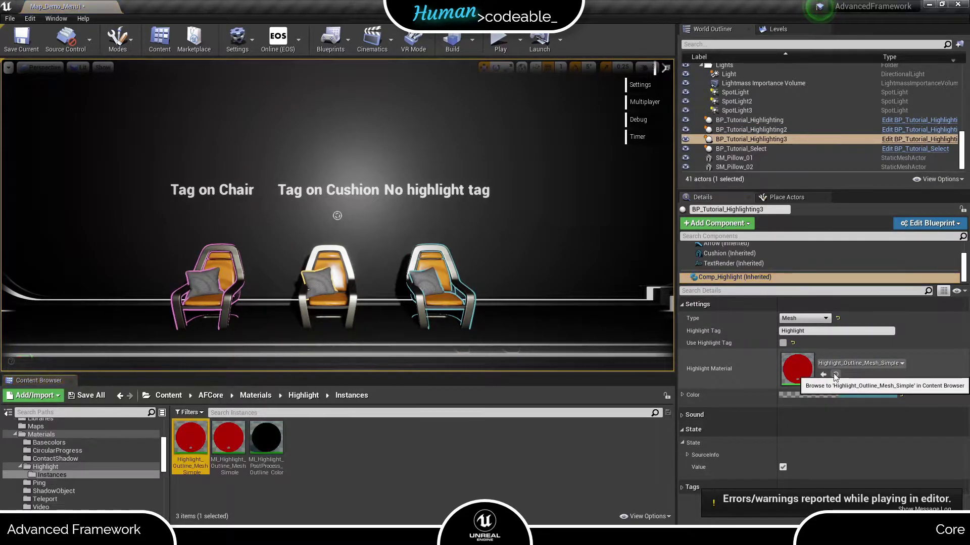
# Open Highlight_Outline_Mesh_Simple and follow its Hierarchy to parent M_Highlight_Outline_Mesh.
pyautogui.doubleClick(190, 438)
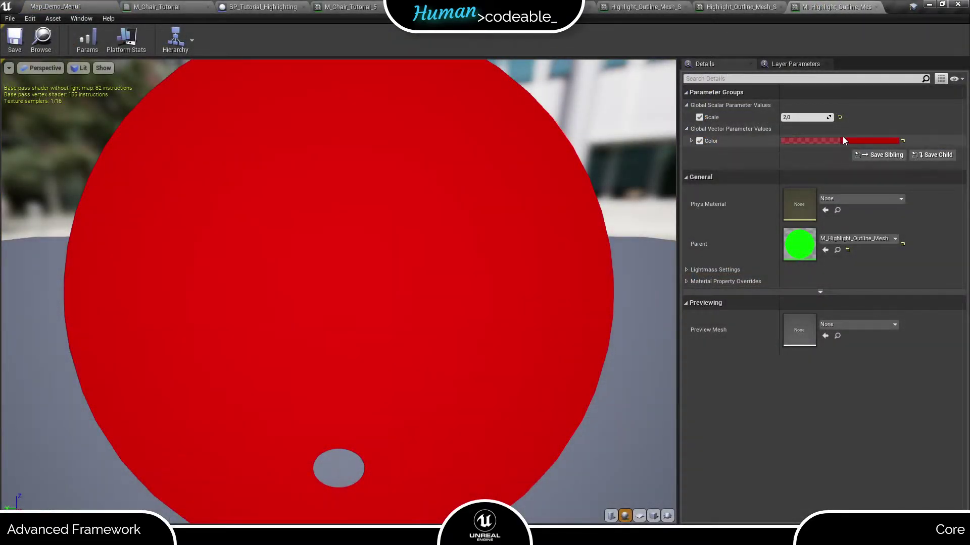
pyautogui.click(191, 43)
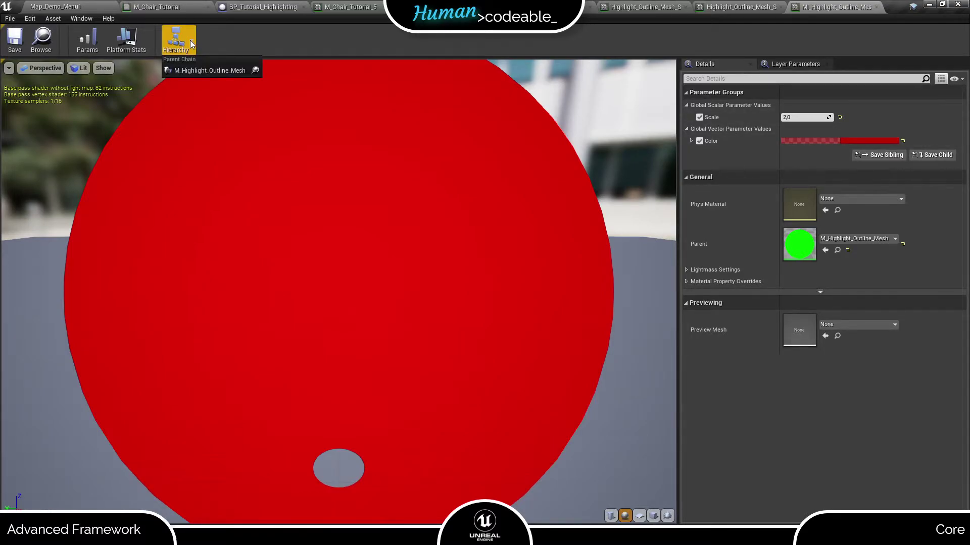
pyautogui.click(200, 72)
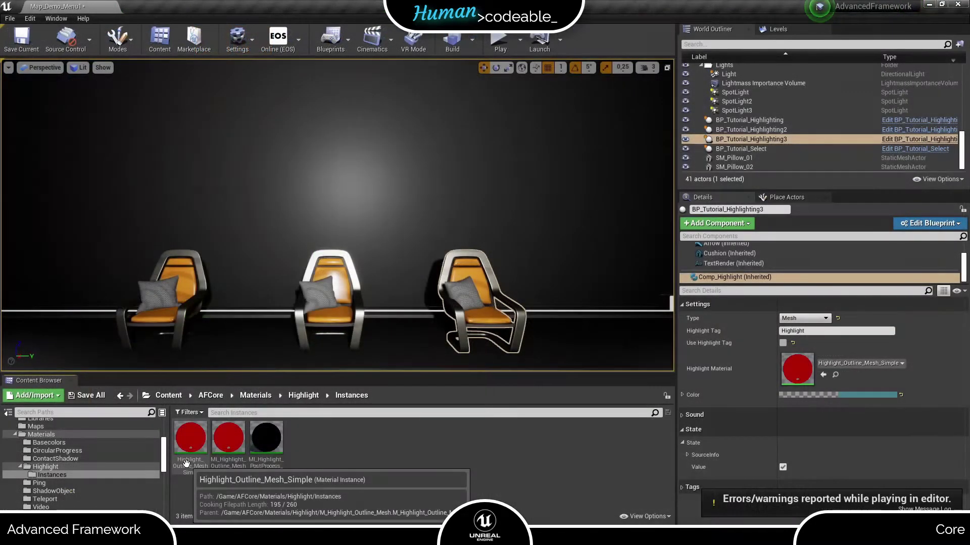
# Create Highlight_Outline_Mesh_Simple_Inst1, set its Scale to 5.0, and save it.
pyautogui.rightClick(186, 463)
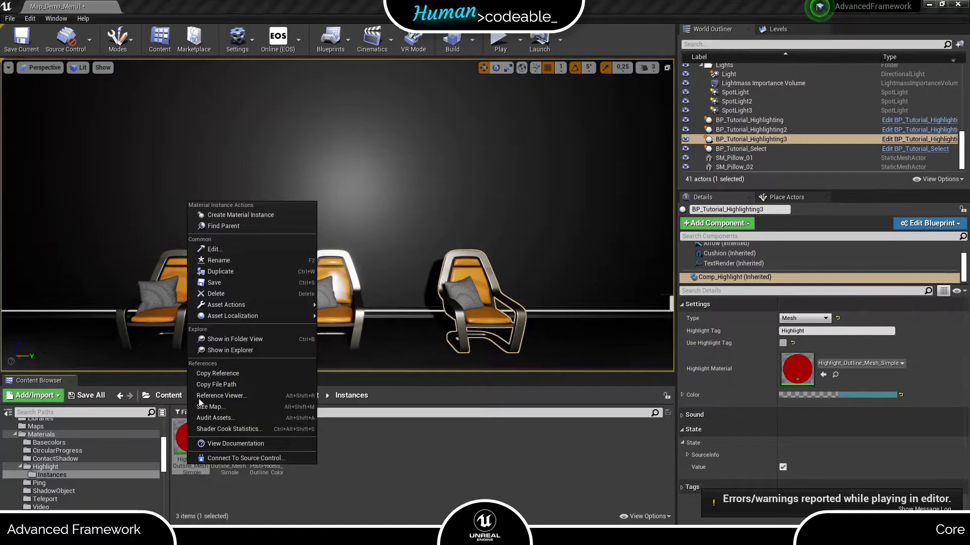
pyautogui.click(225, 216)
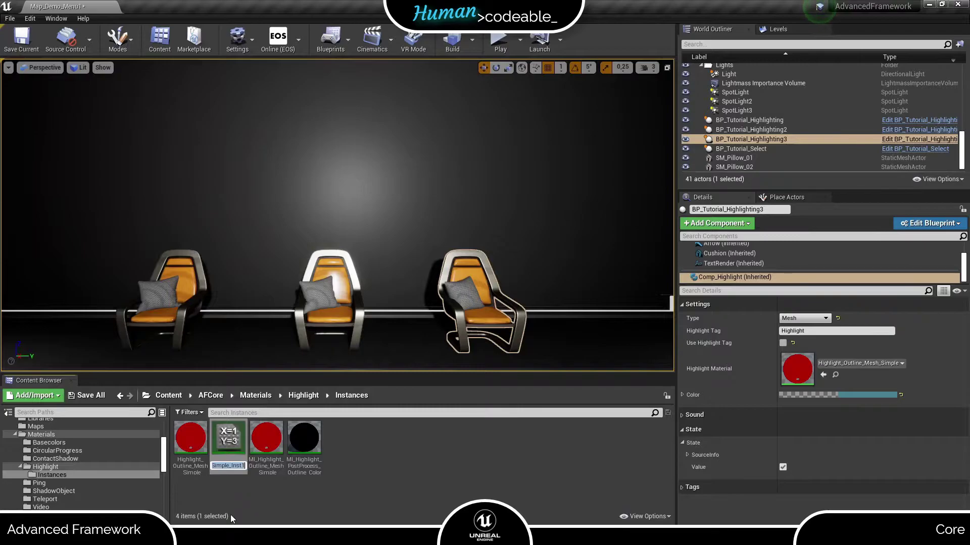
pyautogui.press('Return')
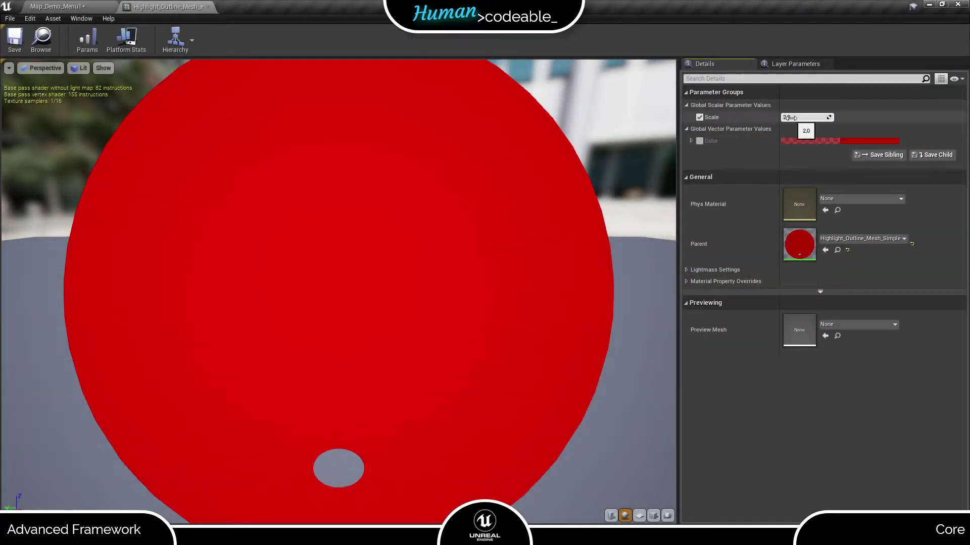
pyautogui.press('Return')
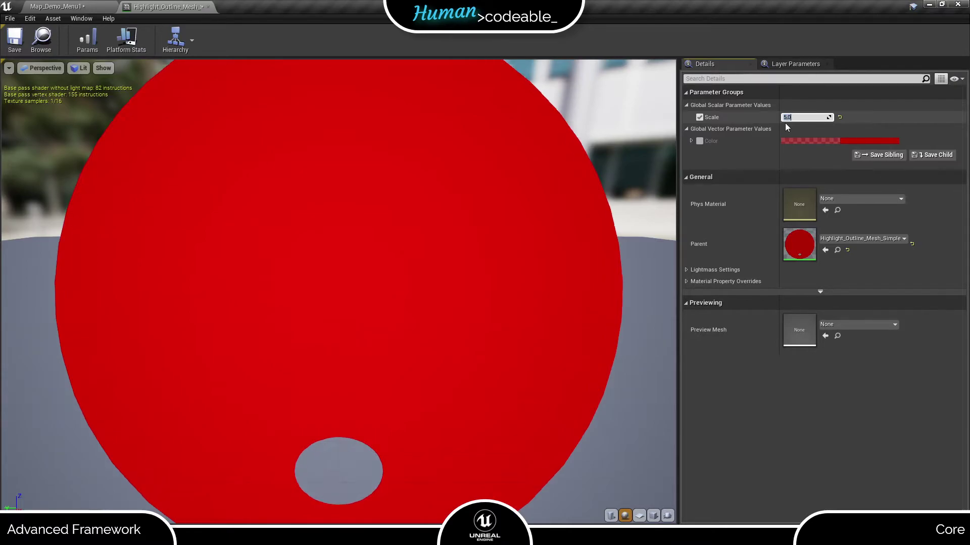
pyautogui.click(12, 46)
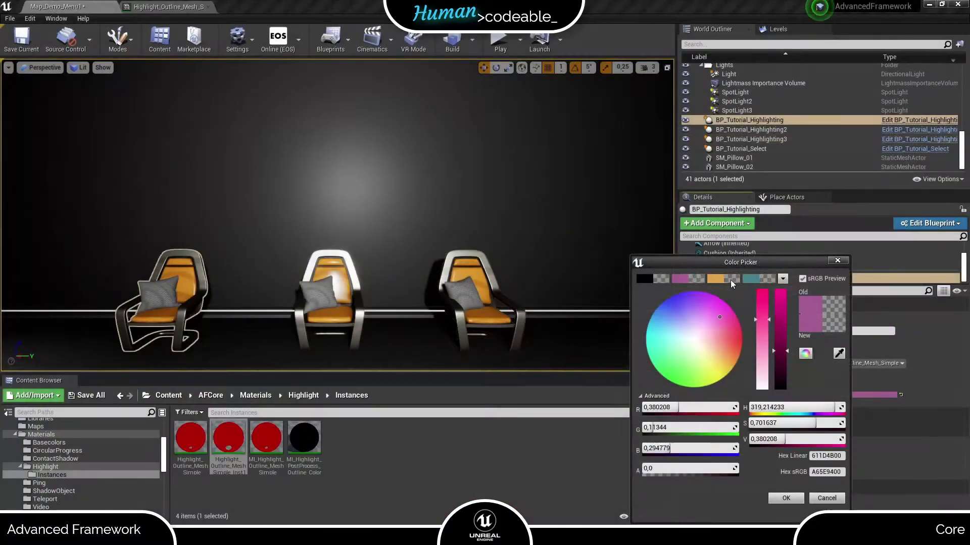
# Assign Highlight_Outline_Mesh_Simple_Inst1 as the left chair's Highlight Material and test in Play.
pyautogui.click(751, 279)
pyautogui.click(840, 261)
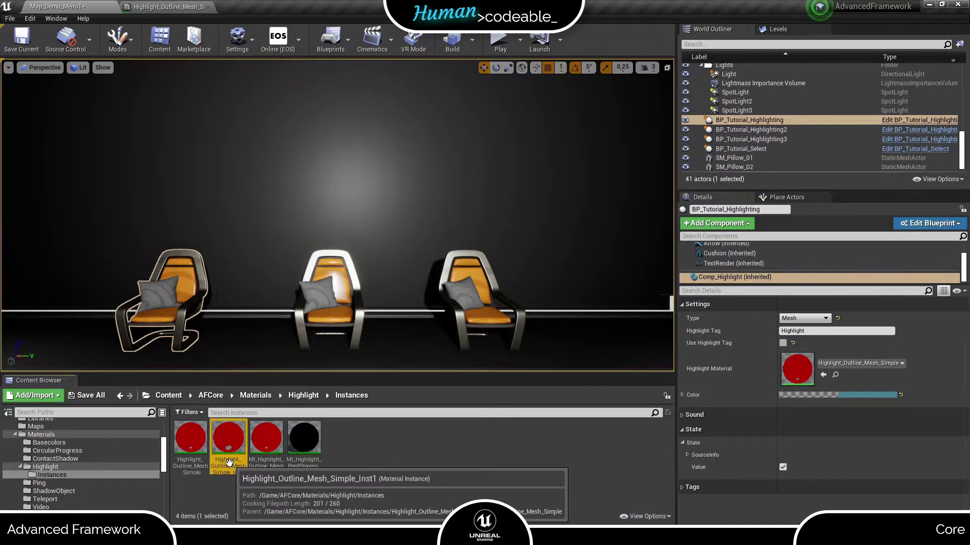
pyautogui.click(823, 375)
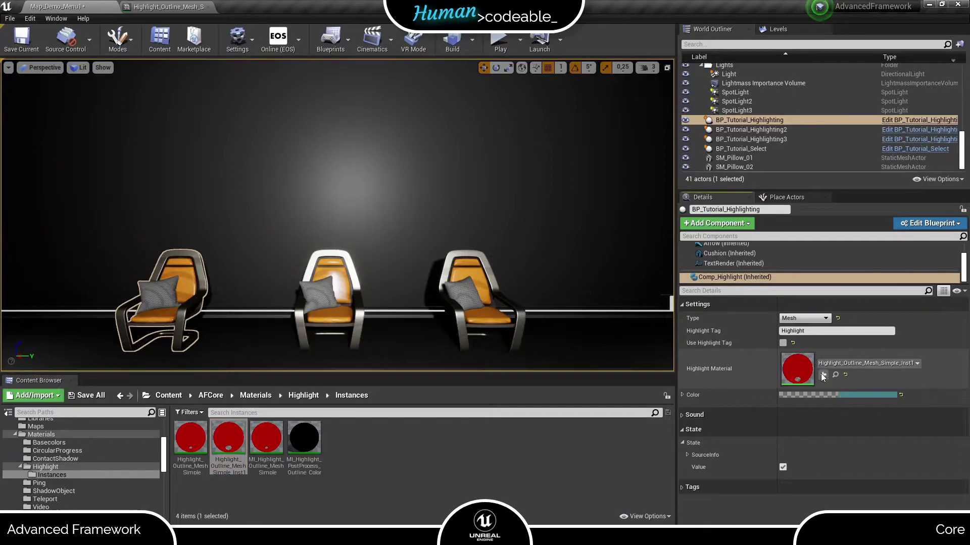
pyautogui.click(500, 40)
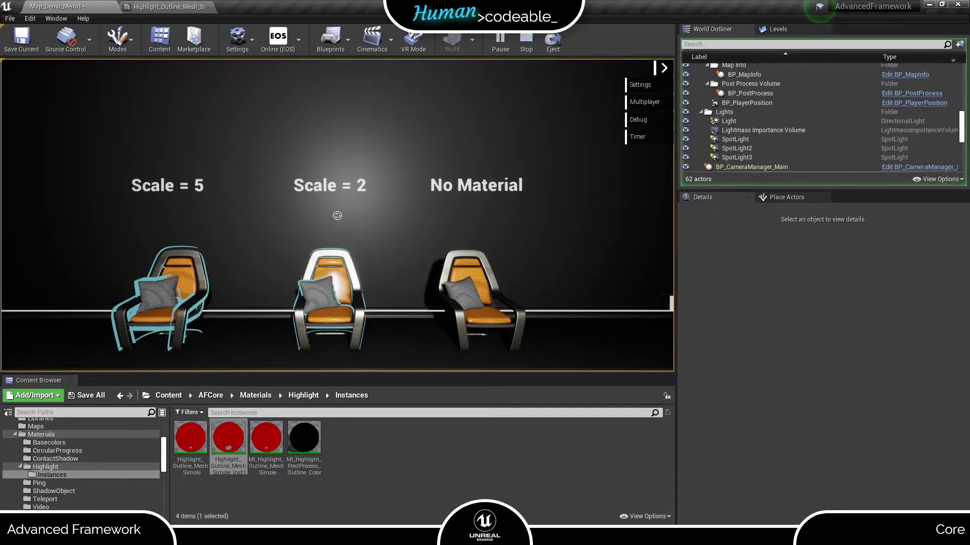
pyautogui.press('Escape')
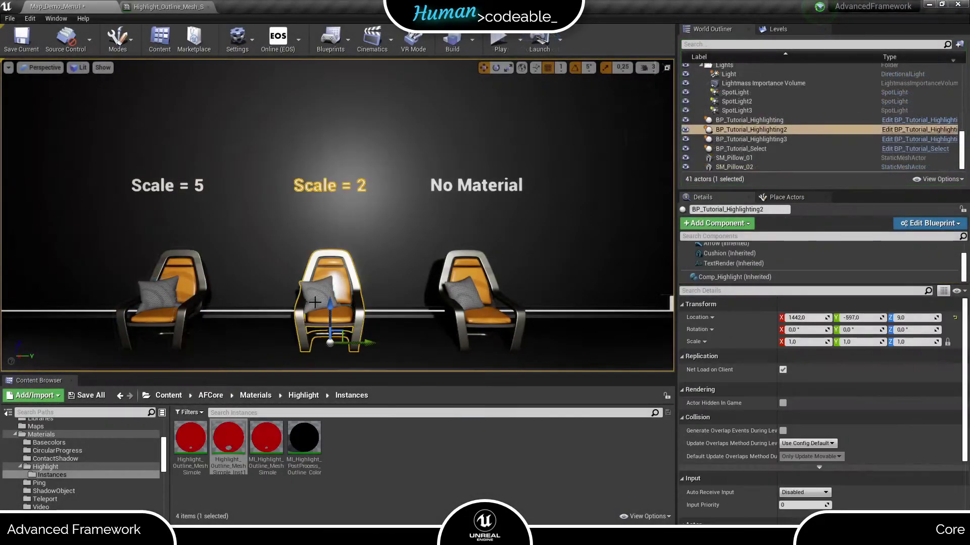
# Set the middle chair's Comp_Highlight Type to MaterialFunction.
pyautogui.click(735, 277)
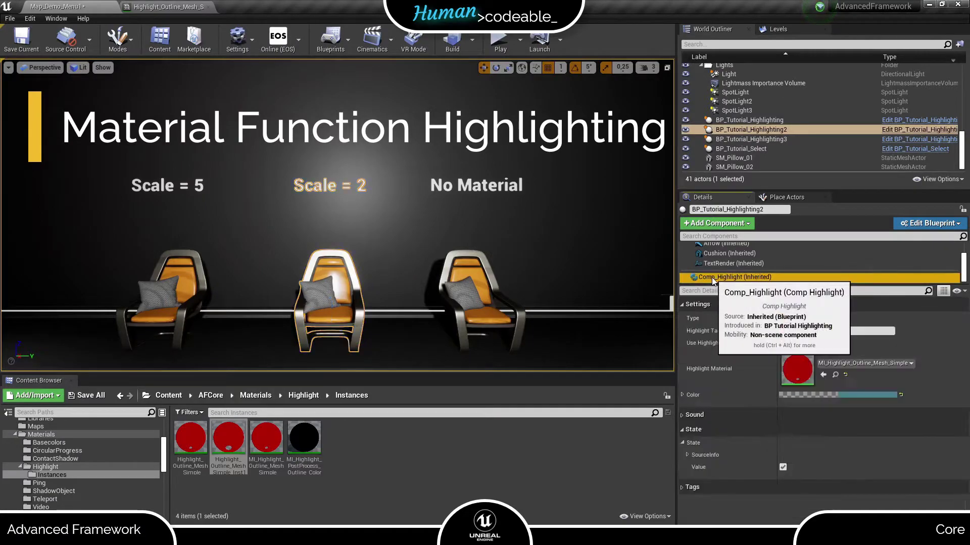
pyautogui.click(803, 318)
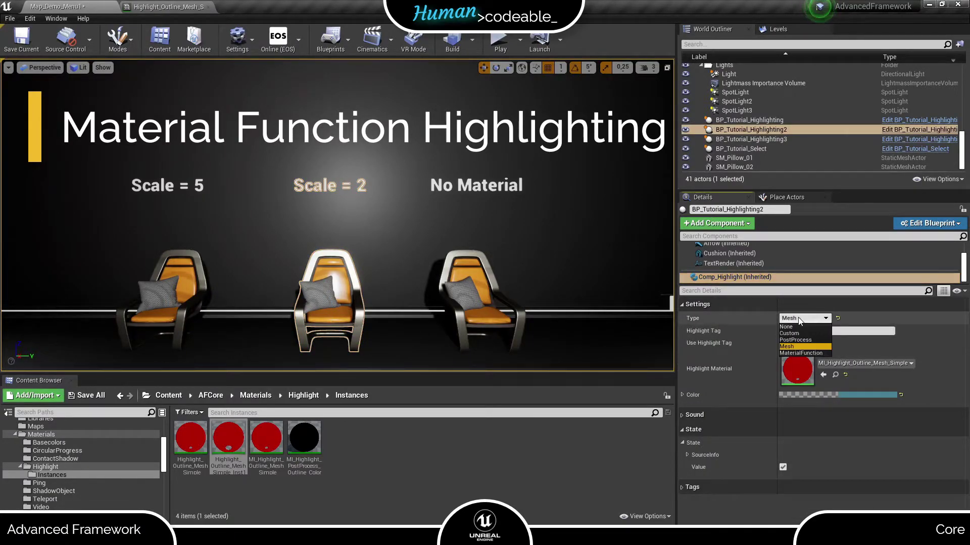
pyautogui.click(801, 353)
# Test the highlights in a play session, then select the left chair's StaticMesh component.
pyautogui.hotkey('alt', 'p')
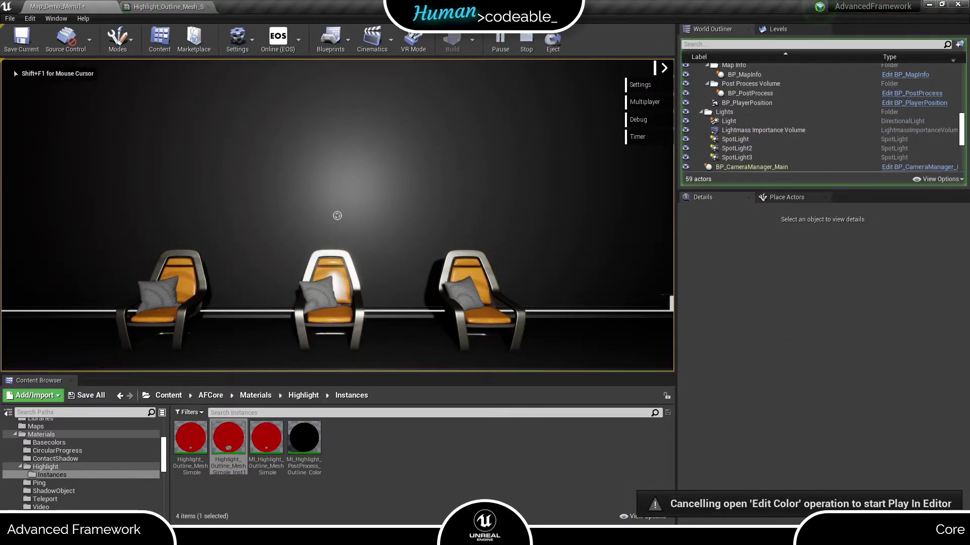
pyautogui.press('Escape')
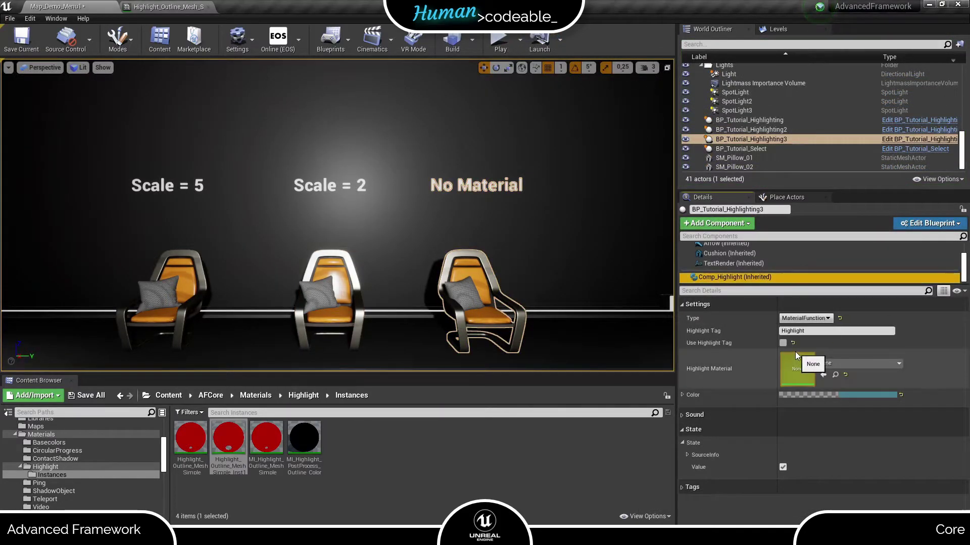
pyautogui.click(798, 394)
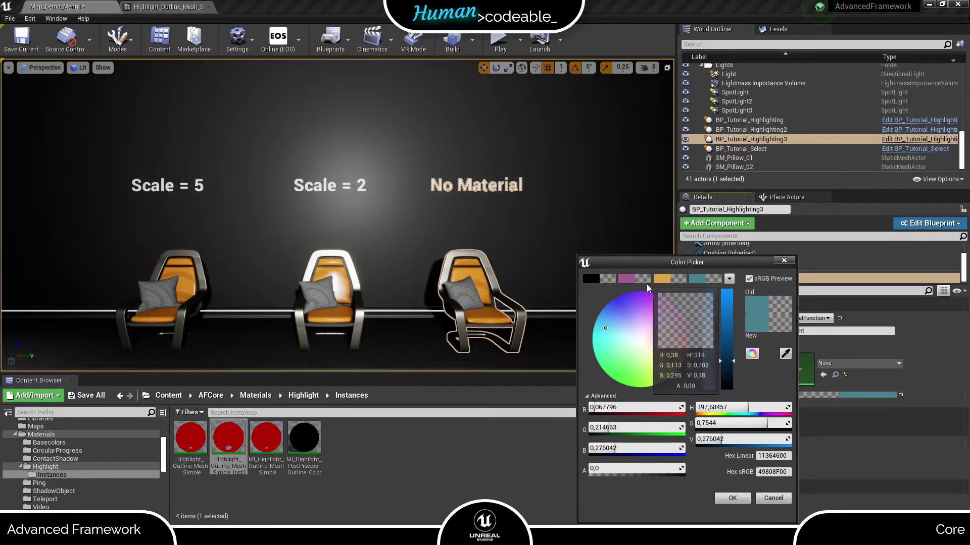
pyautogui.click(311, 303)
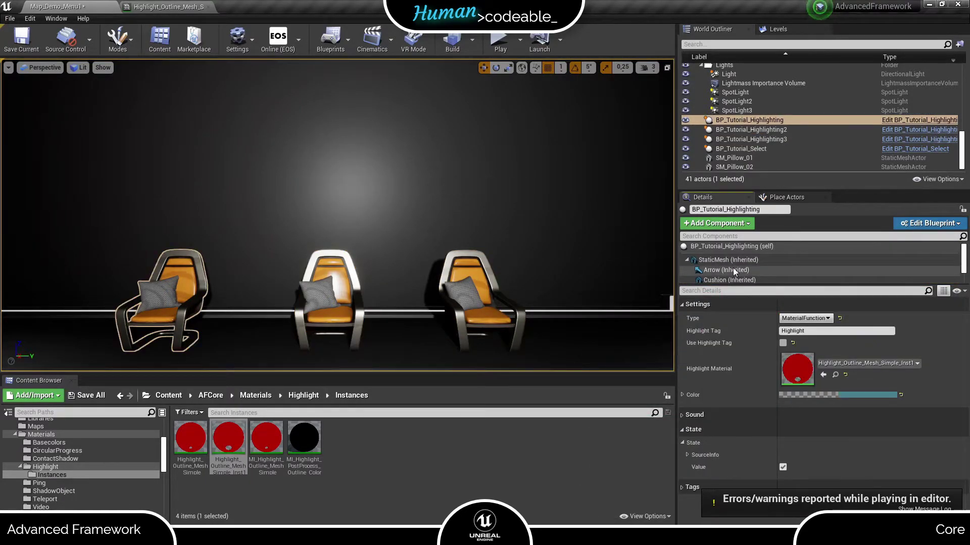
pyautogui.click(732, 262)
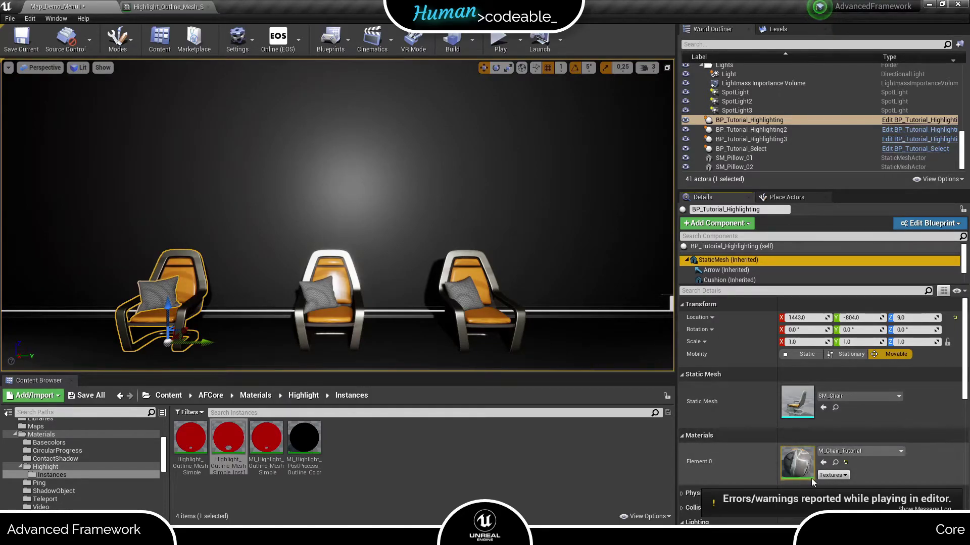
# Open the M_Chair_Tutorial material in the material editor.
pyautogui.click(837, 463)
pyautogui.doubleClick(185, 467)
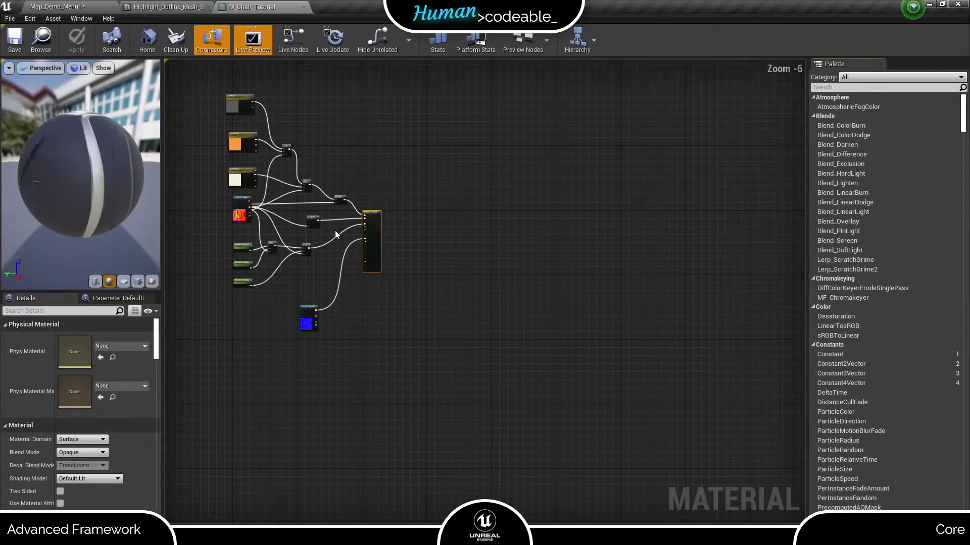
pyautogui.scroll(2, 335, 230)
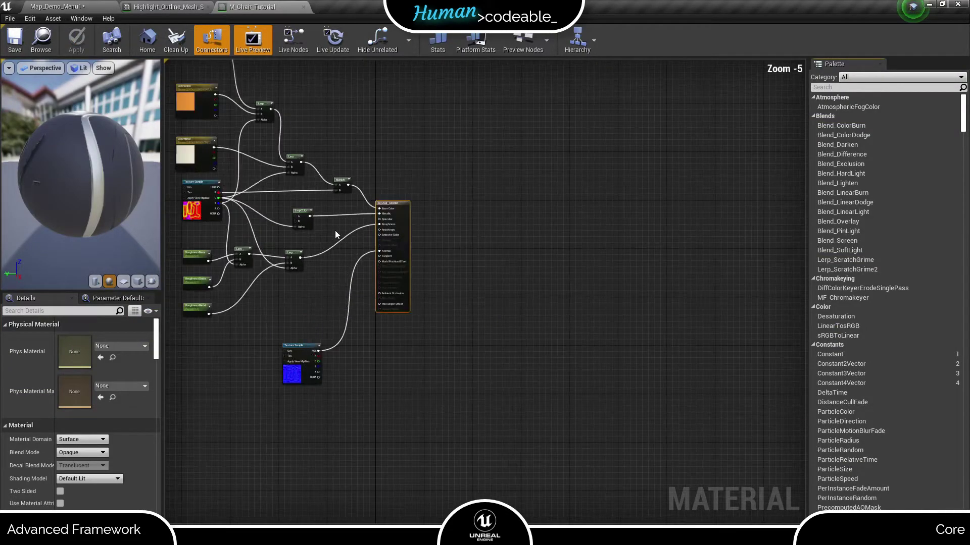
pyautogui.scroll(1, 335, 230)
pyautogui.scroll(1, 335, 235)
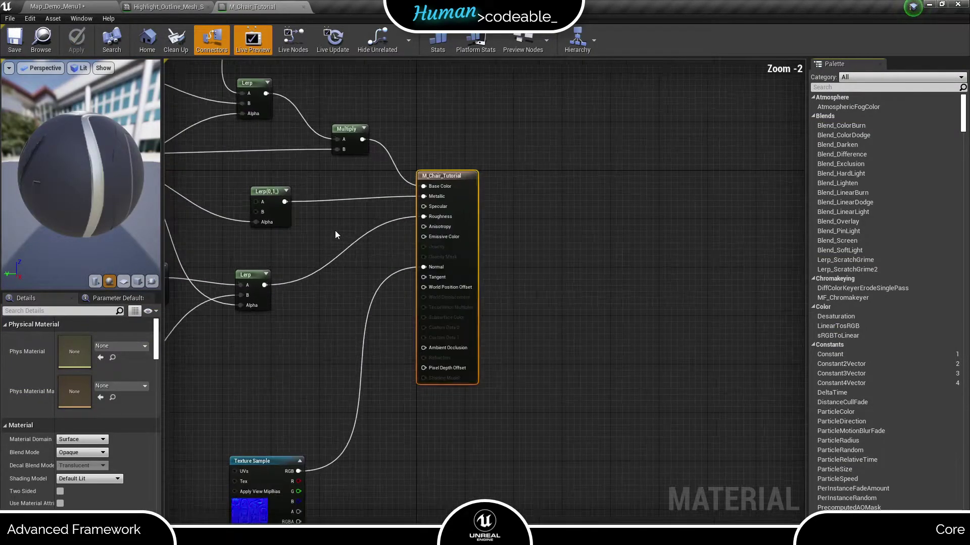
# Add an MF_HighlightGlow node, wire it into Emissive Color, and apply.
pyautogui.rightClick(286, 340)
pyautogui.write('hi')
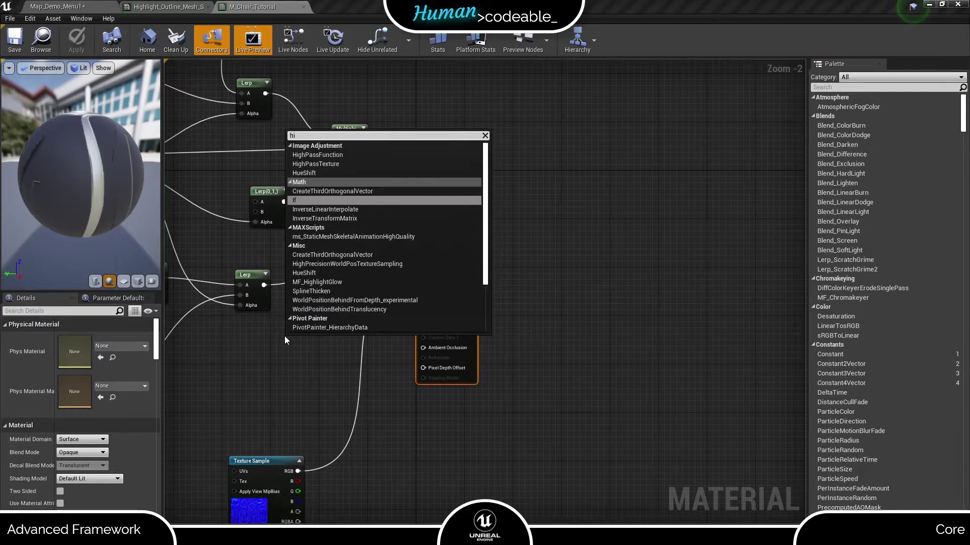
pyautogui.write('ghl')
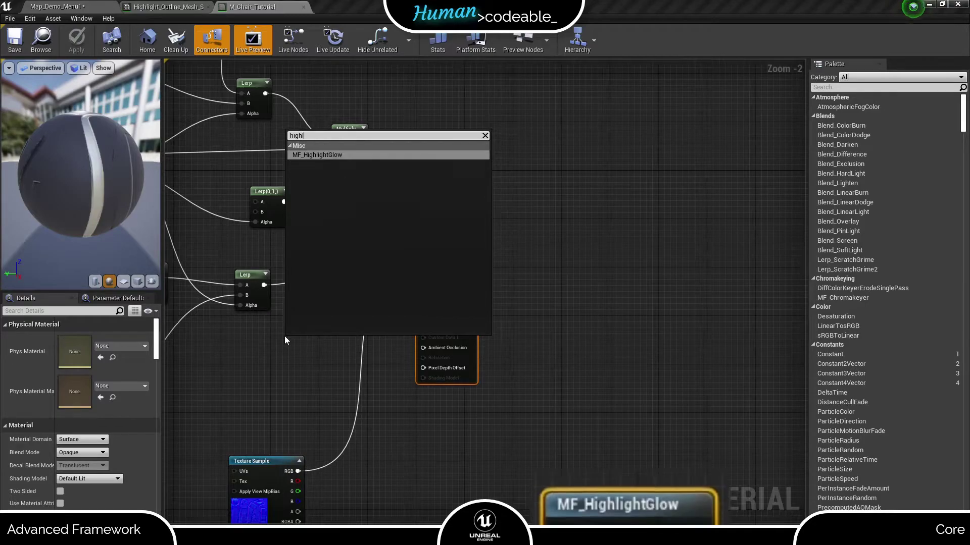
pyautogui.click(306, 154)
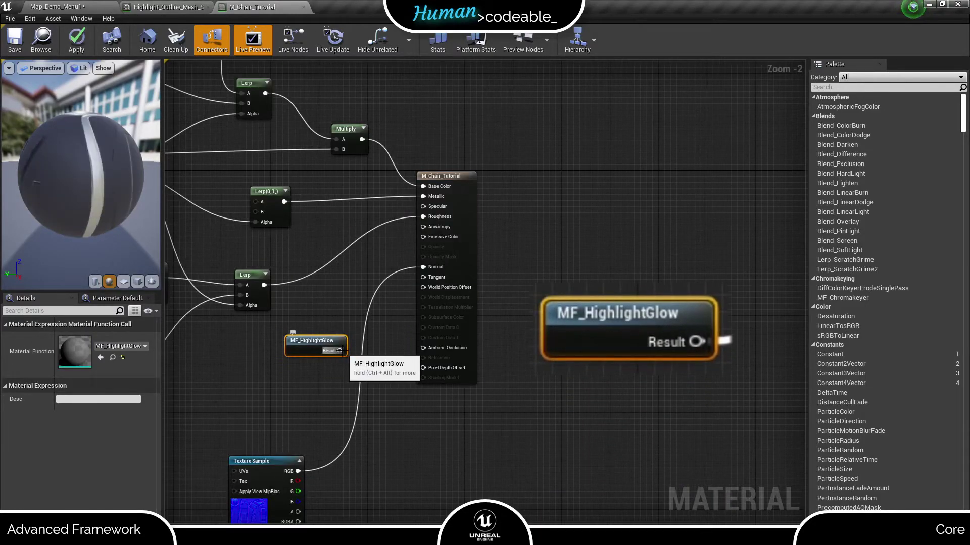
pyautogui.moveTo(339, 351); pyautogui.dragTo(433, 235)
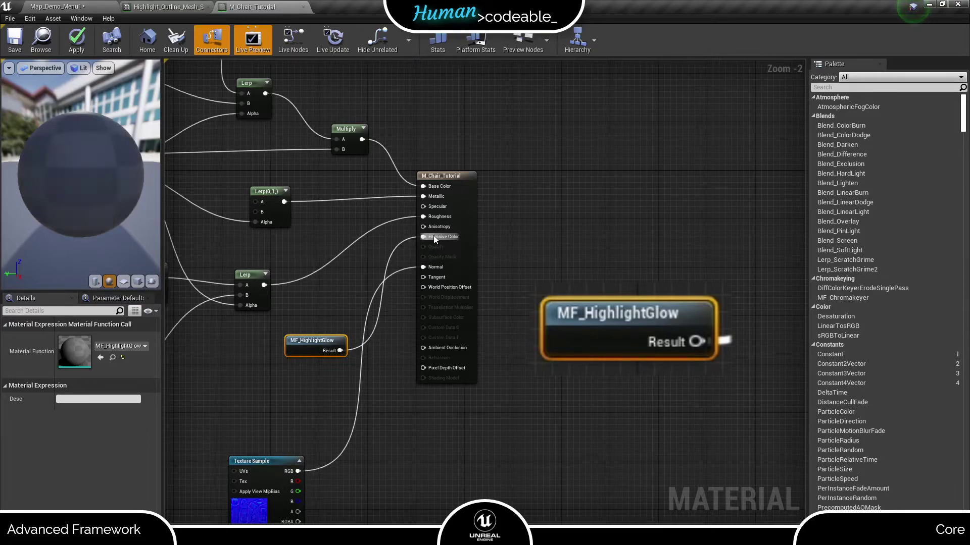
pyautogui.click(76, 43)
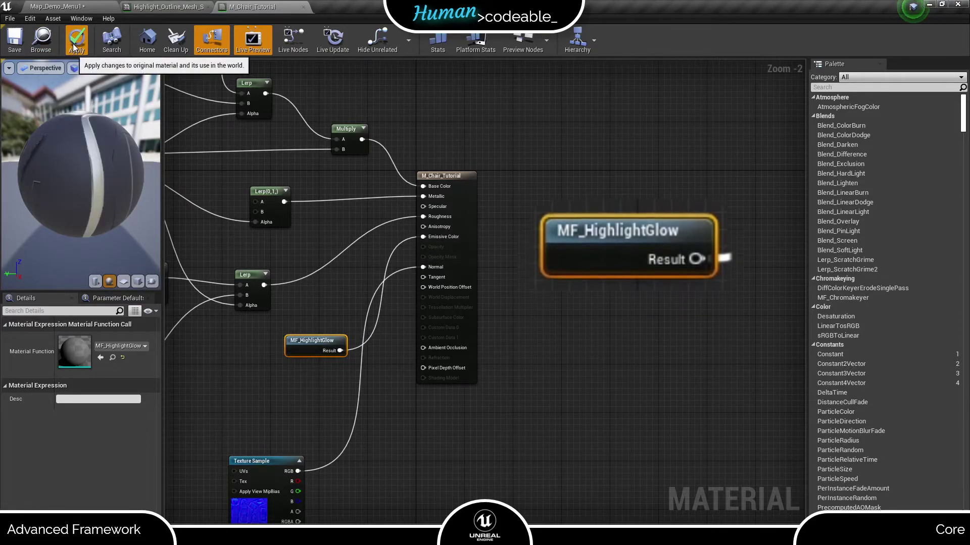
# Save M_Chair_Tutorial and pan the MF_HighlightGlow graph through to its Output Result node.
pyautogui.click(12, 41)
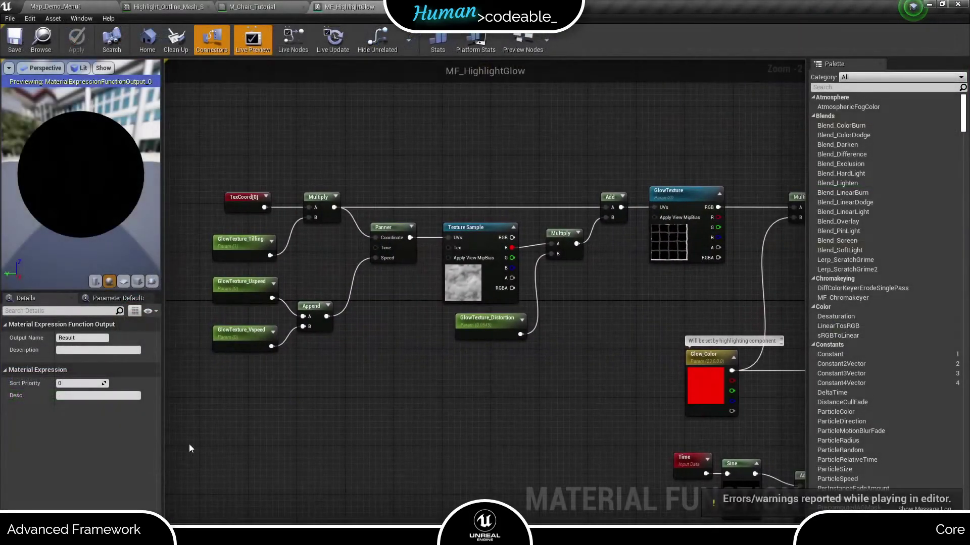
pyautogui.moveTo(325, 382); pyautogui.dragTo(176, 378, button='right')
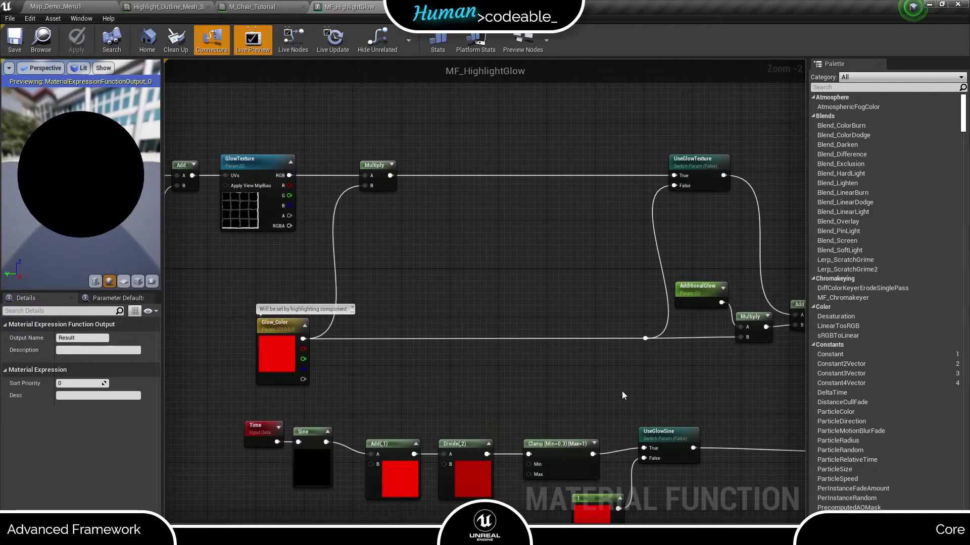
pyautogui.moveTo(656, 392); pyautogui.dragTo(228, 292, button='right')
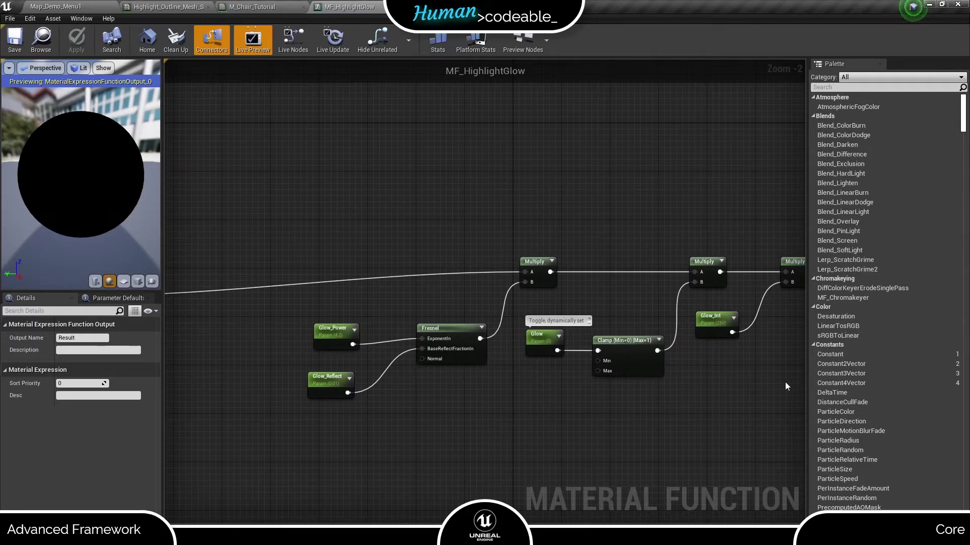
pyautogui.moveTo(765, 381); pyautogui.dragTo(538, 383, button='right')
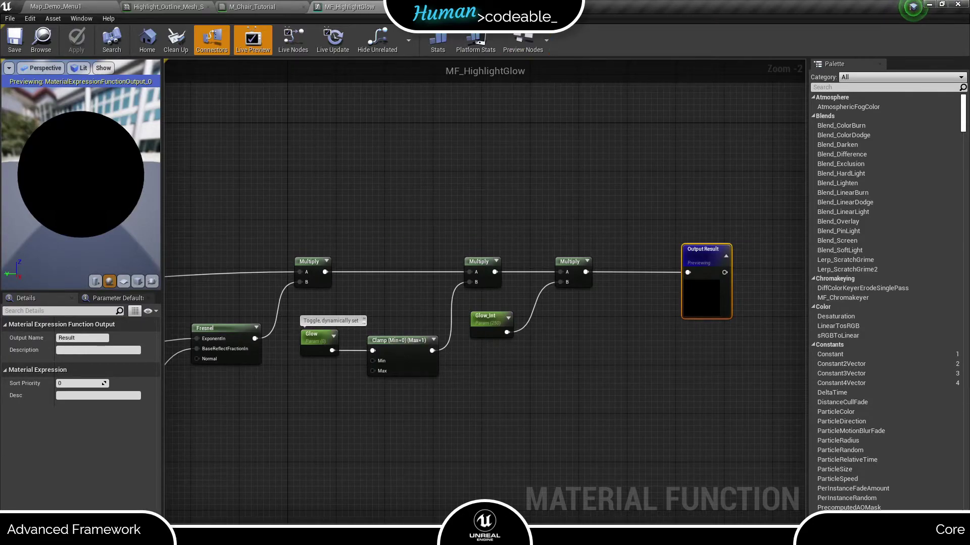
# Create a material instance of M_Chair_Tutorial named M_Chair_Tutorial_5.
pyautogui.click(252, 7)
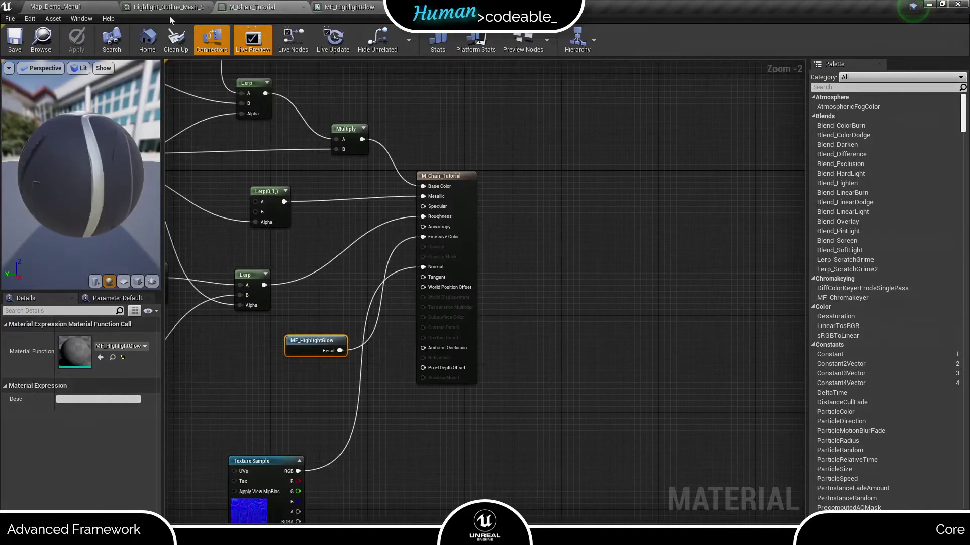
pyautogui.rightClick(195, 467)
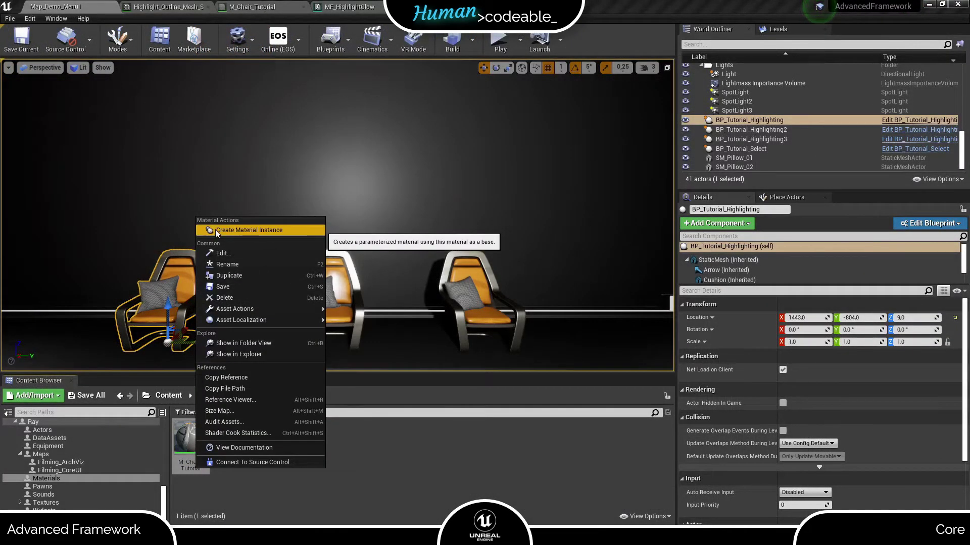
pyautogui.click(215, 231)
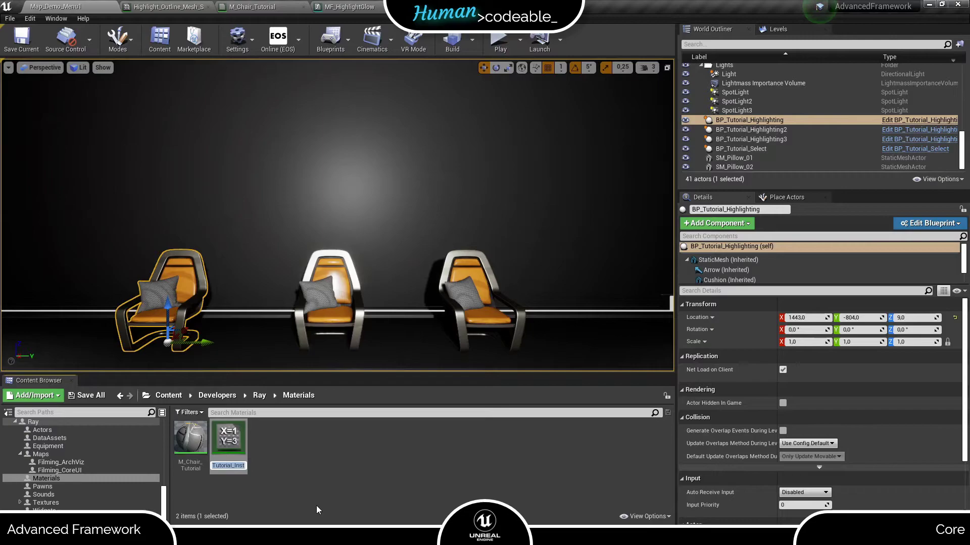
pyautogui.write('M_Chair_Tutorial_5')
pyautogui.press('Return')
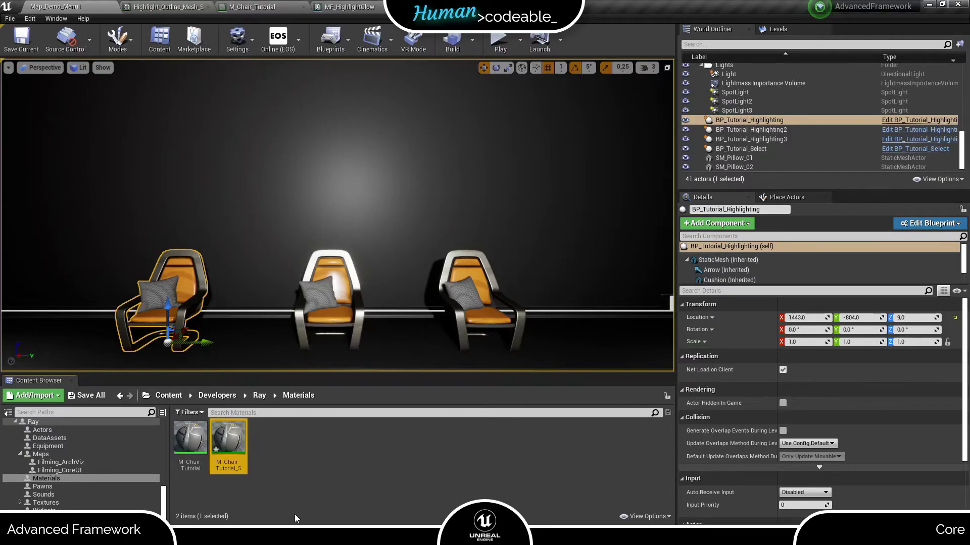
# Create a second instance named M_Chair_Tutorial_50 and enable its Glow_Int override.
pyautogui.rightClick(193, 465)
pyautogui.click(222, 230)
pyautogui.write('M_Chair_Tutorial_')
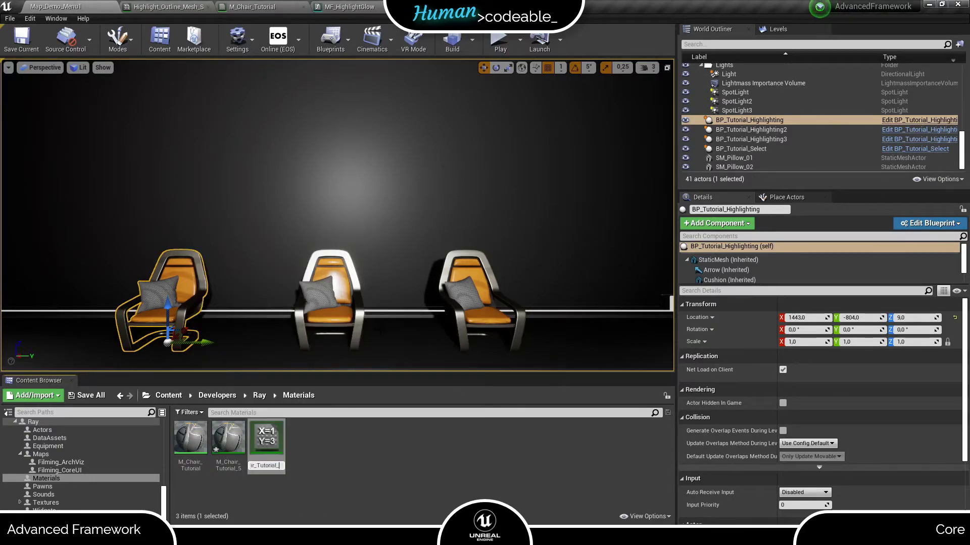
pyautogui.write('50')
pyautogui.press('Return')
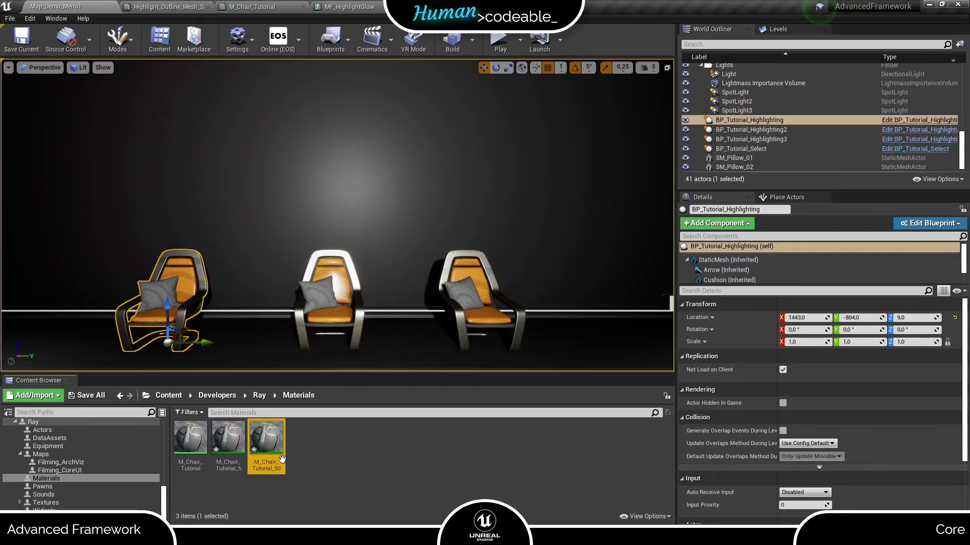
pyautogui.doubleClick(282, 459)
pyautogui.click(700, 189)
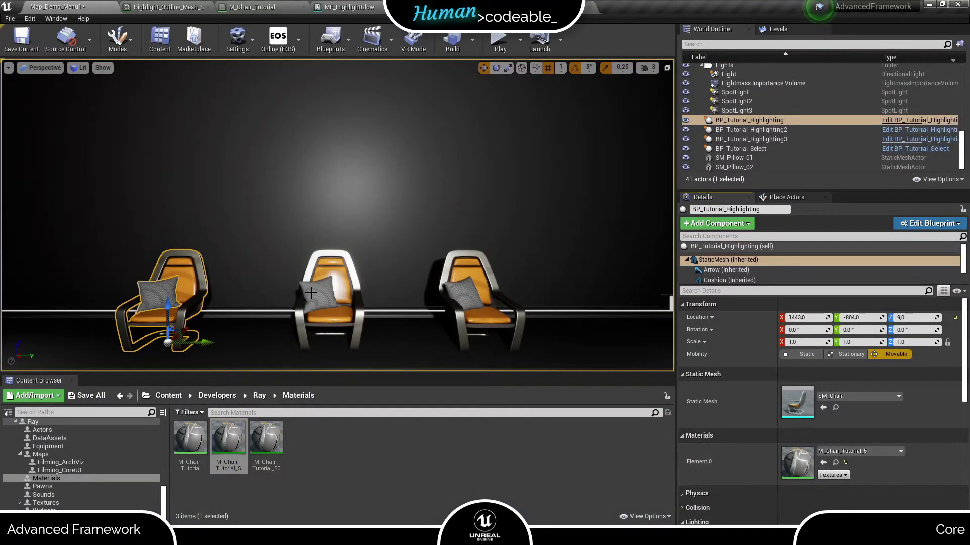
# Assign M_Chair_Tutorial_50 to the middle chair's Element 0, then save and play the level.
pyautogui.click(311, 293)
pyautogui.click(266, 438)
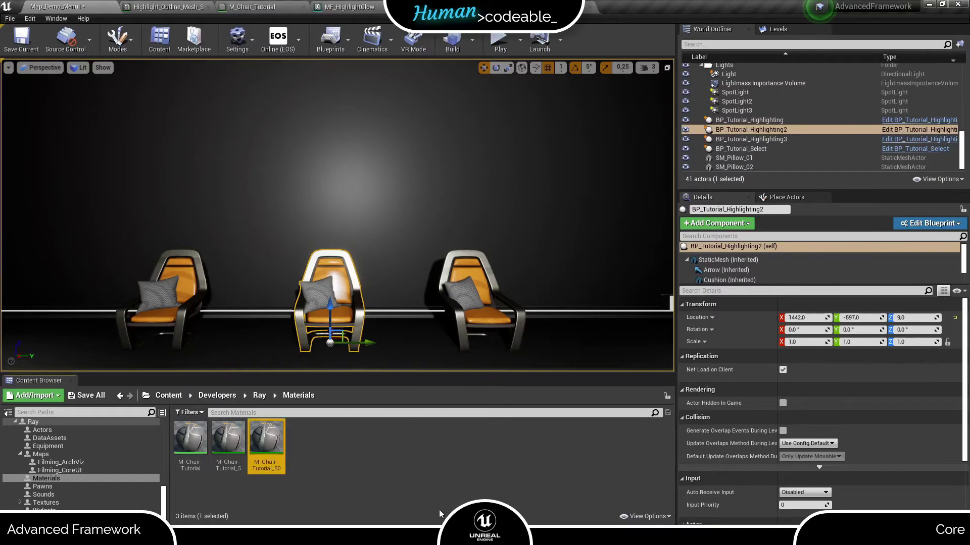
pyautogui.click(752, 261)
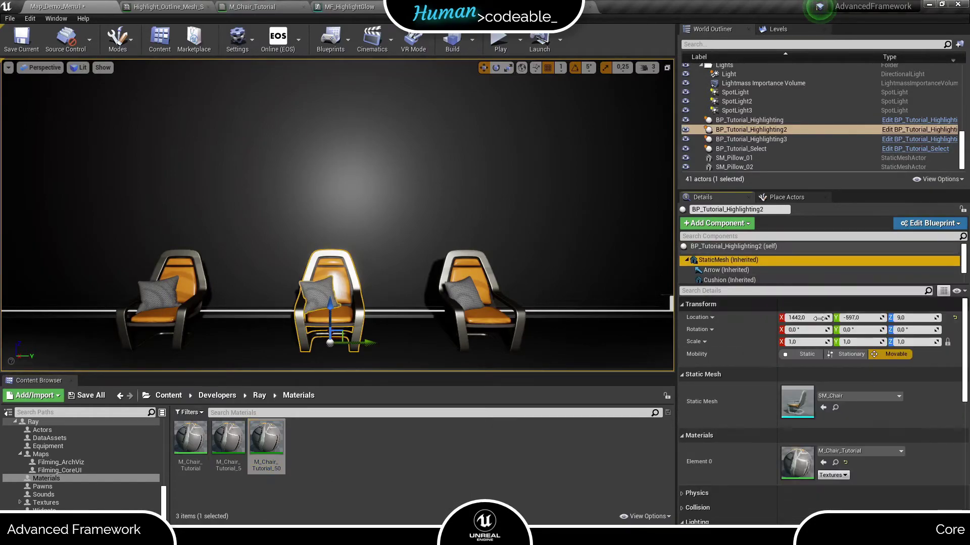
pyautogui.click(823, 462)
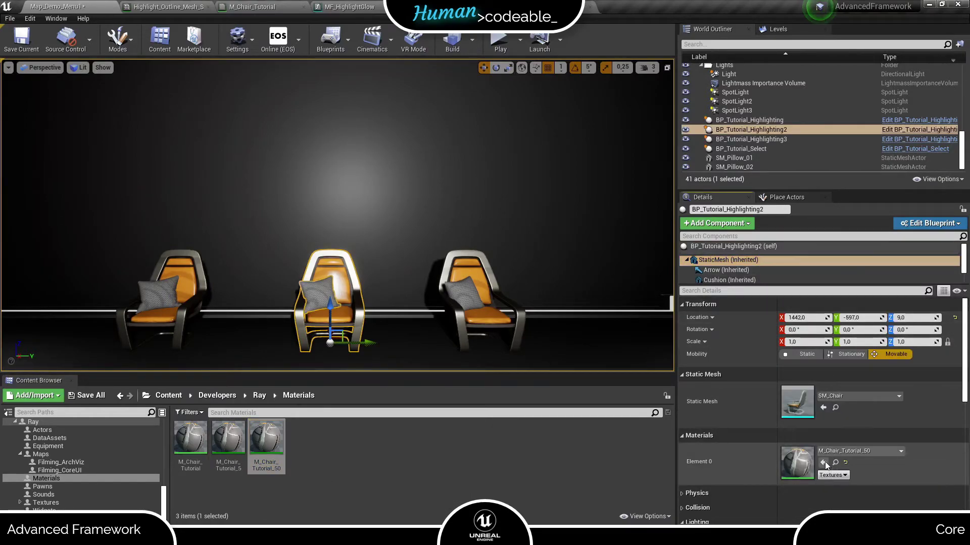
pyautogui.click(20, 44)
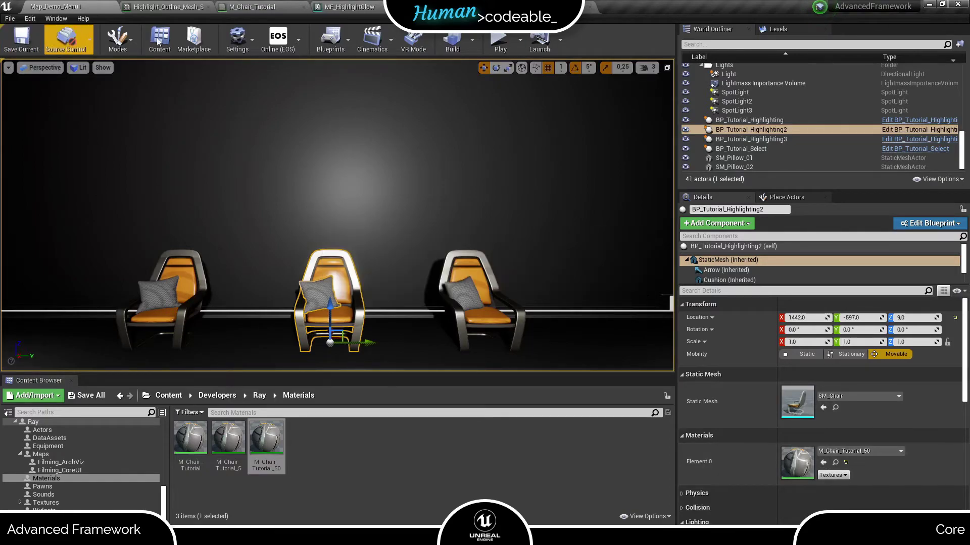
pyautogui.click(498, 44)
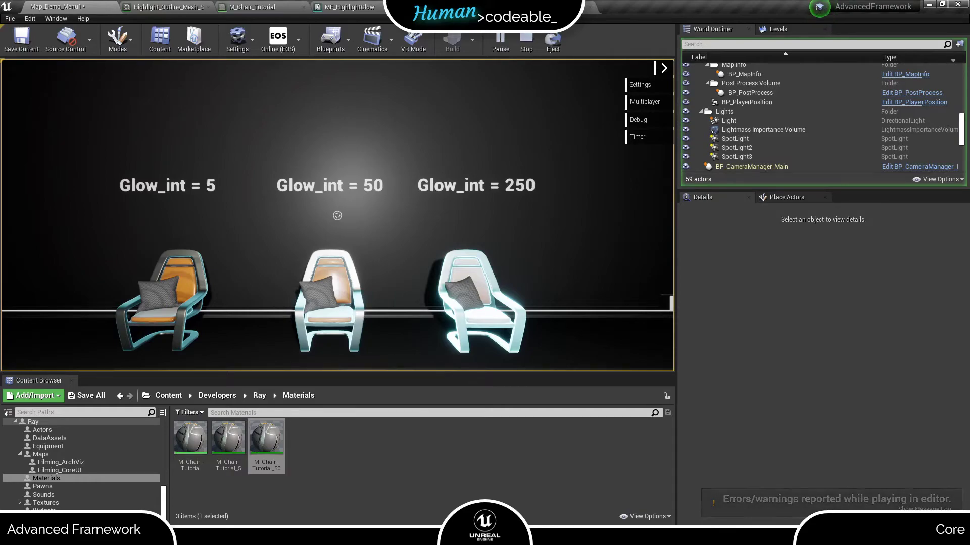
# Stop playing, delete the left and right chairs with their labels, and select the middle chair.
pyautogui.press('Escape')
pyautogui.click(143, 309)
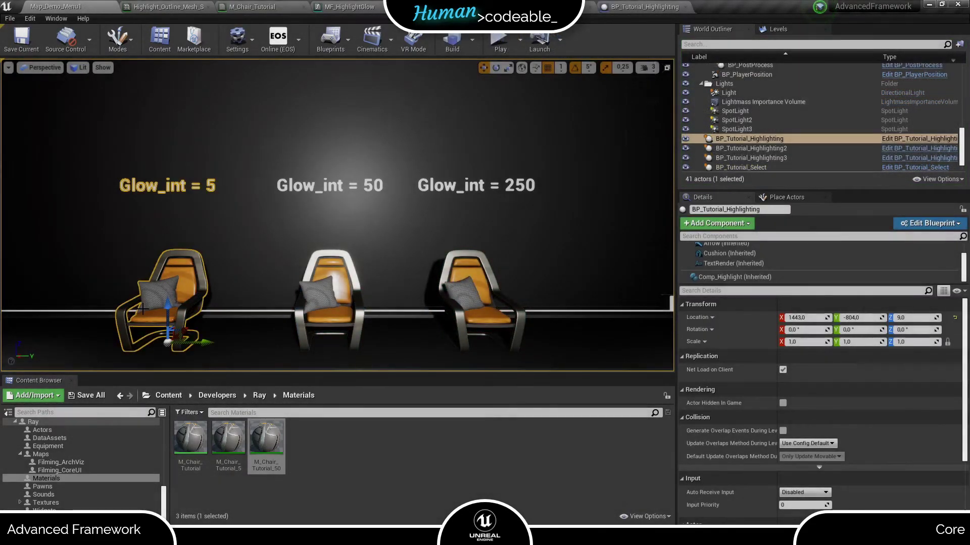
pyautogui.press('Delete')
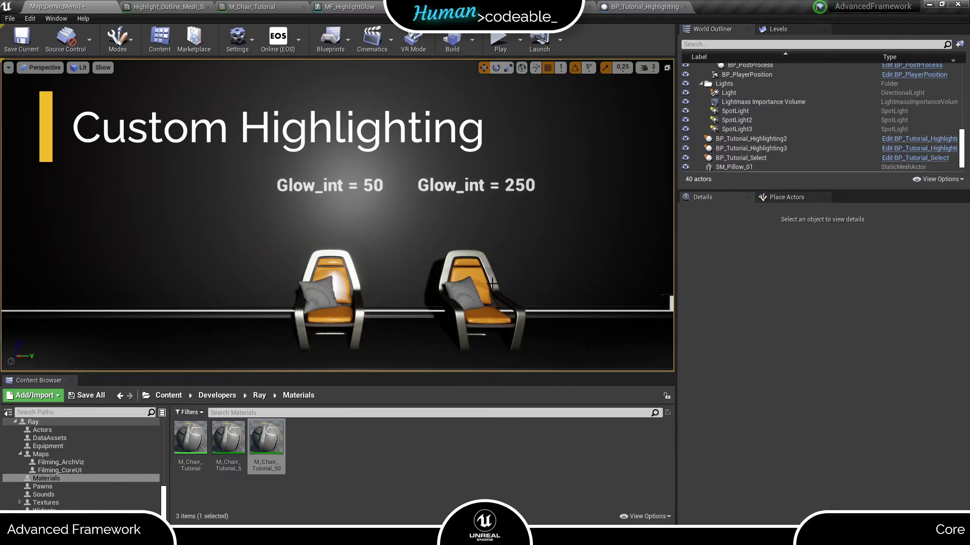
pyautogui.click(485, 293)
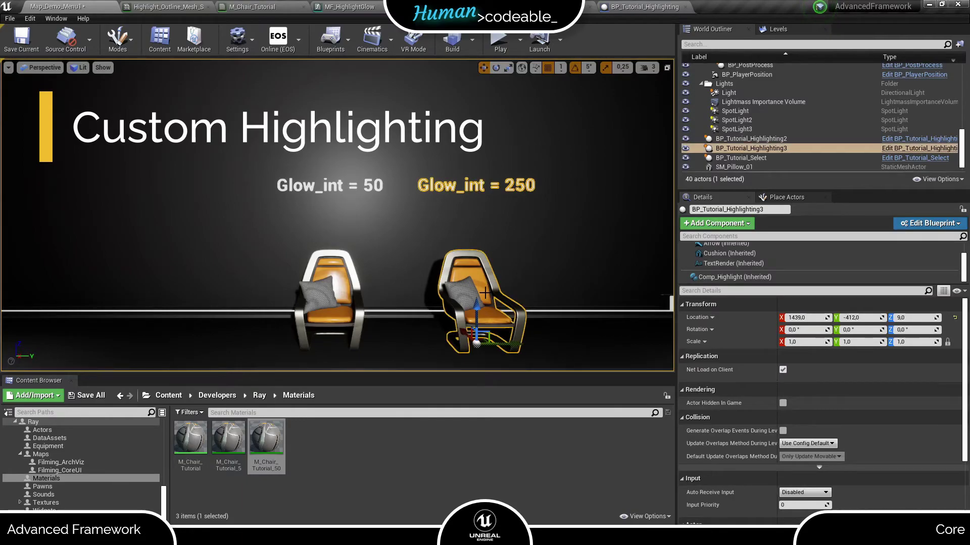
pyautogui.press('Delete')
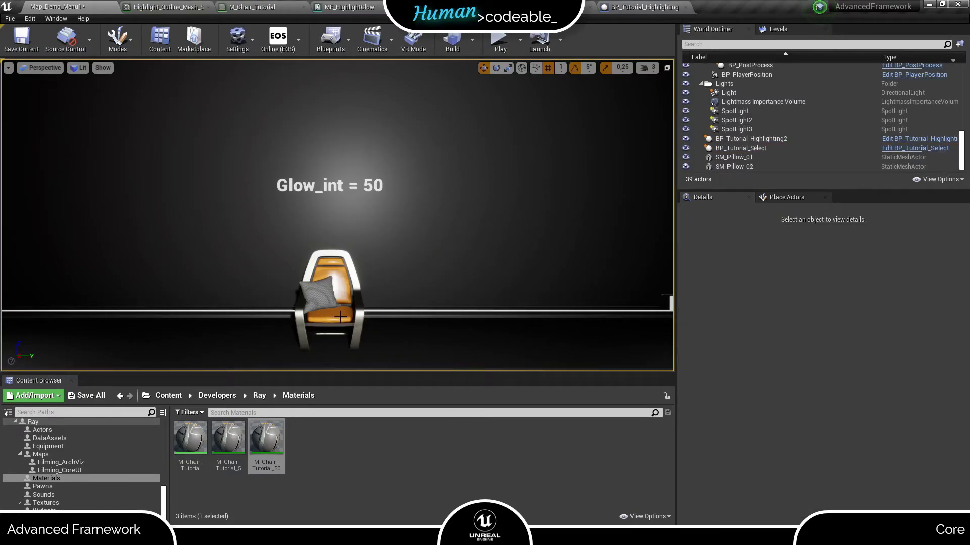
pyautogui.click(339, 317)
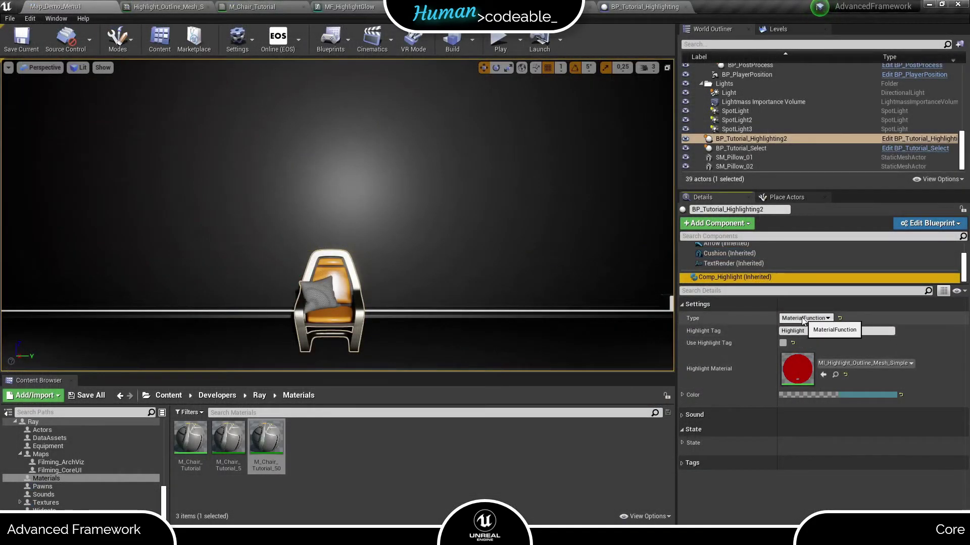
# Set Comp_Highlight's type to Custom with tag Highlight, then save and play the level.
pyautogui.click(804, 319)
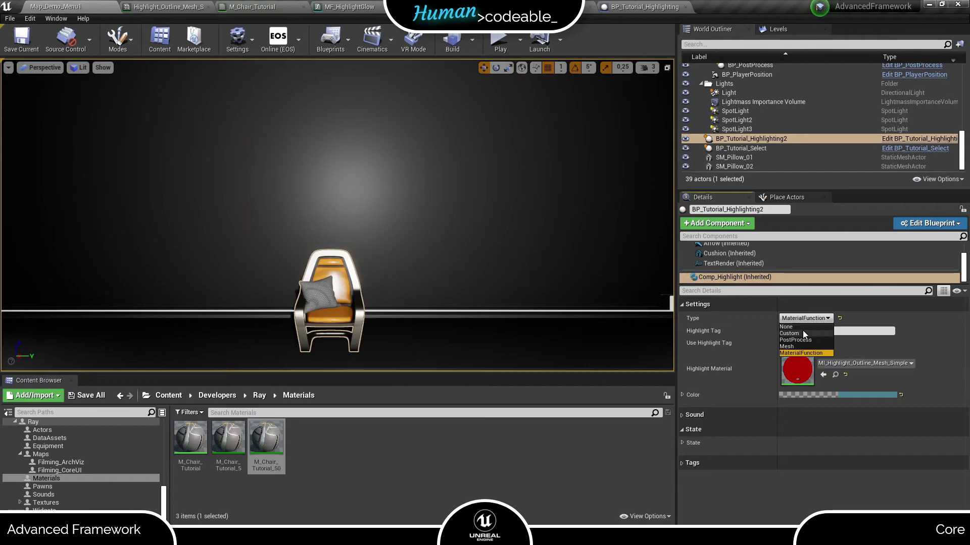
pyautogui.click(804, 334)
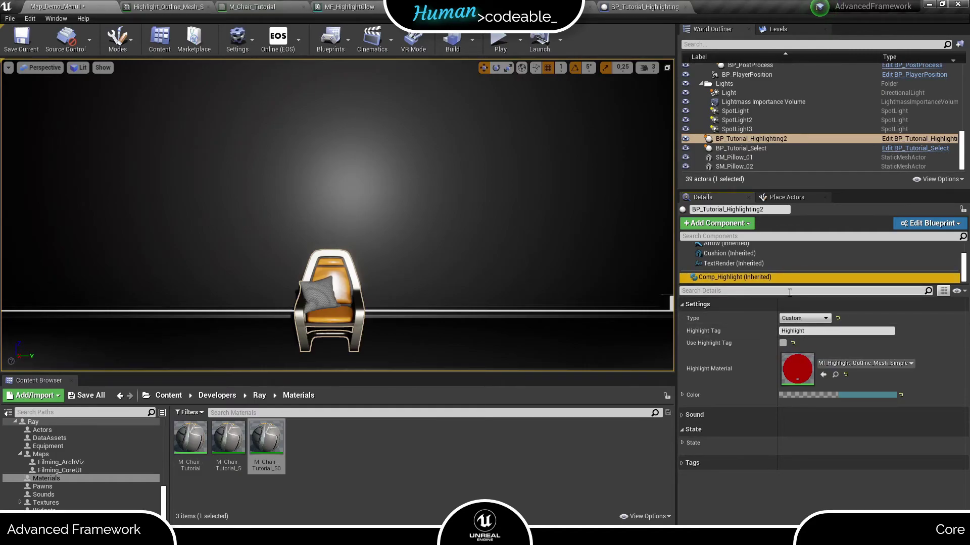
pyautogui.press('Return')
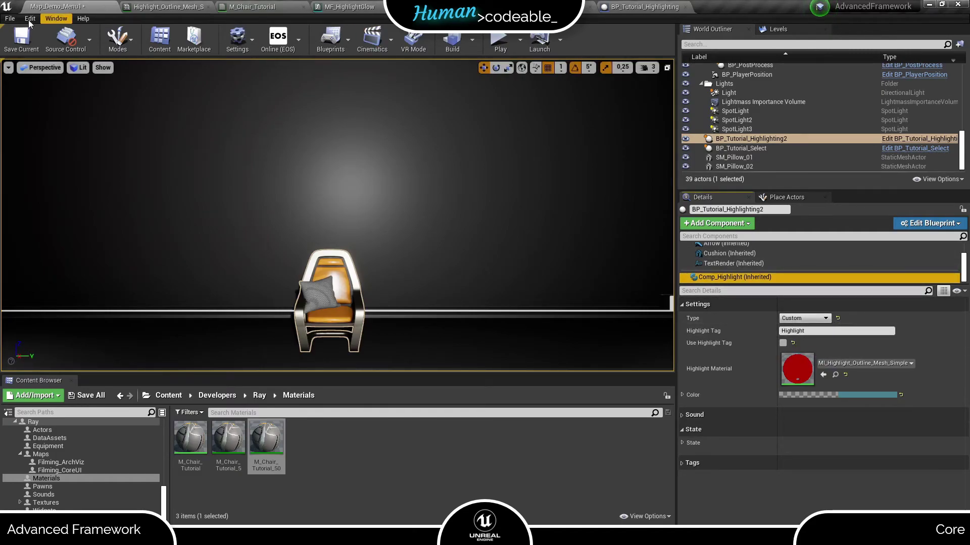
pyautogui.click(14, 49)
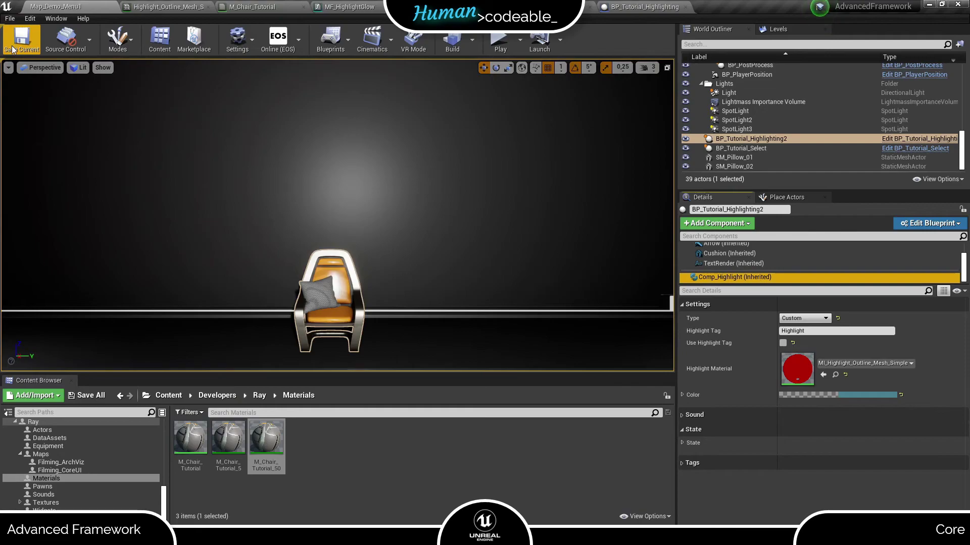
pyautogui.click(500, 40)
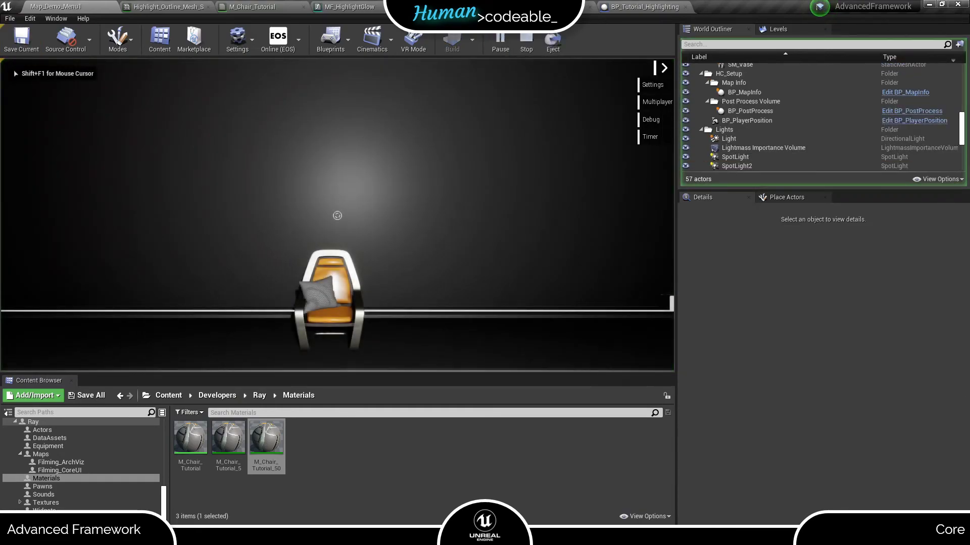